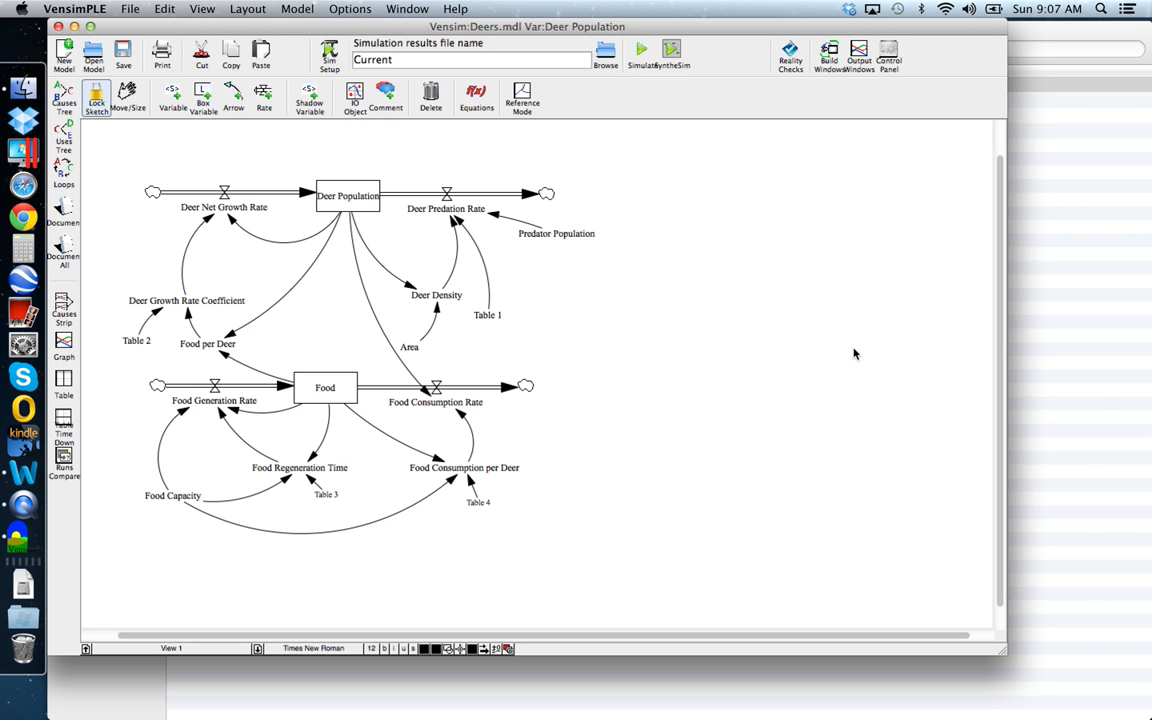
Enlarge the model window to fill the screen and shift the stock-and-flow diagram slightly sideways
drag(1001, 645, 1149, 717)
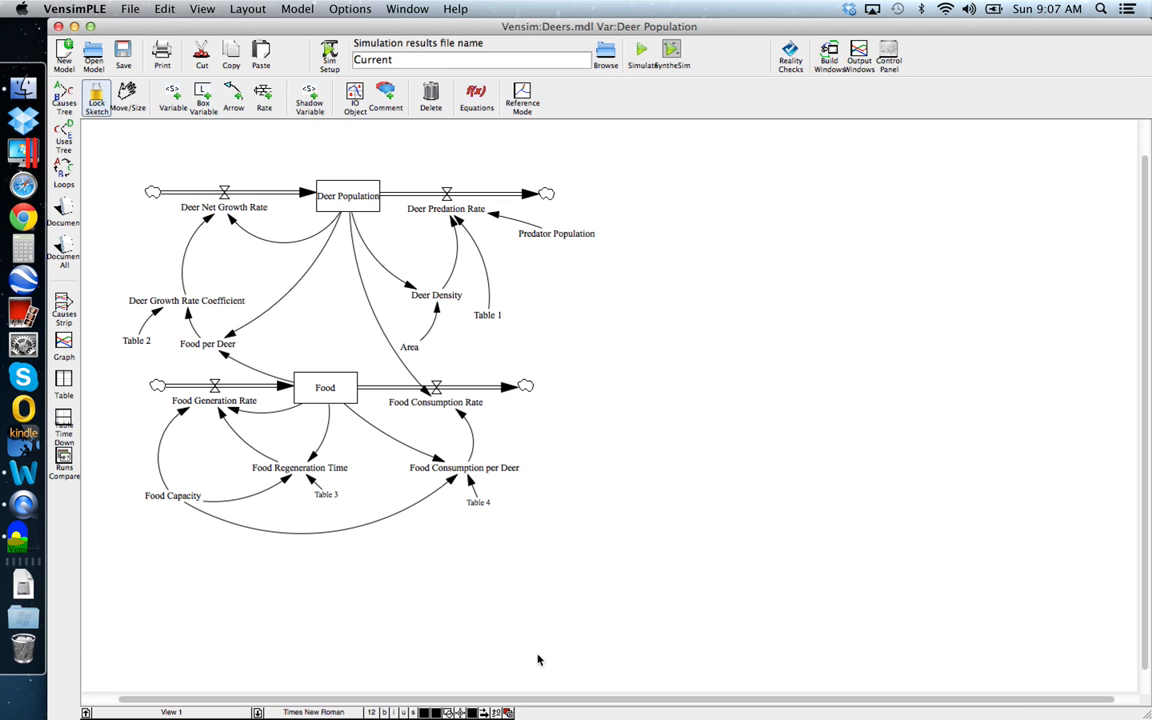
click(396, 698)
drag(396, 698, 329, 695)
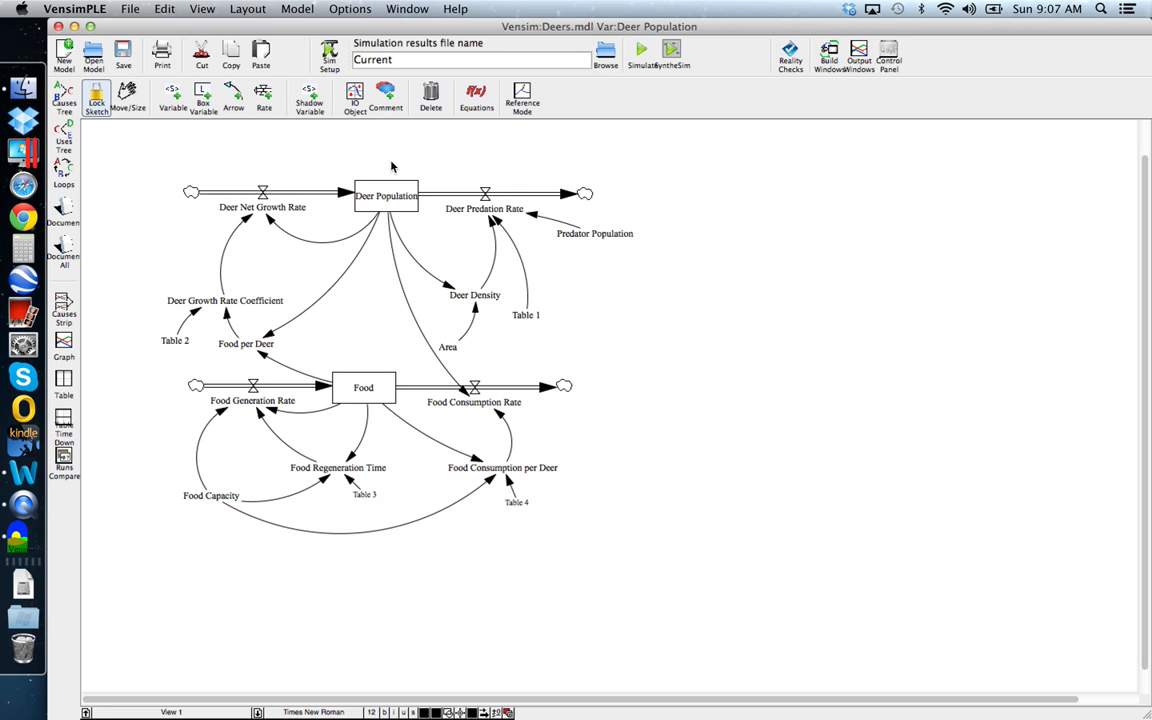
Review the equation and initial value of the Deer Population level, then close its definition
click(480, 99)
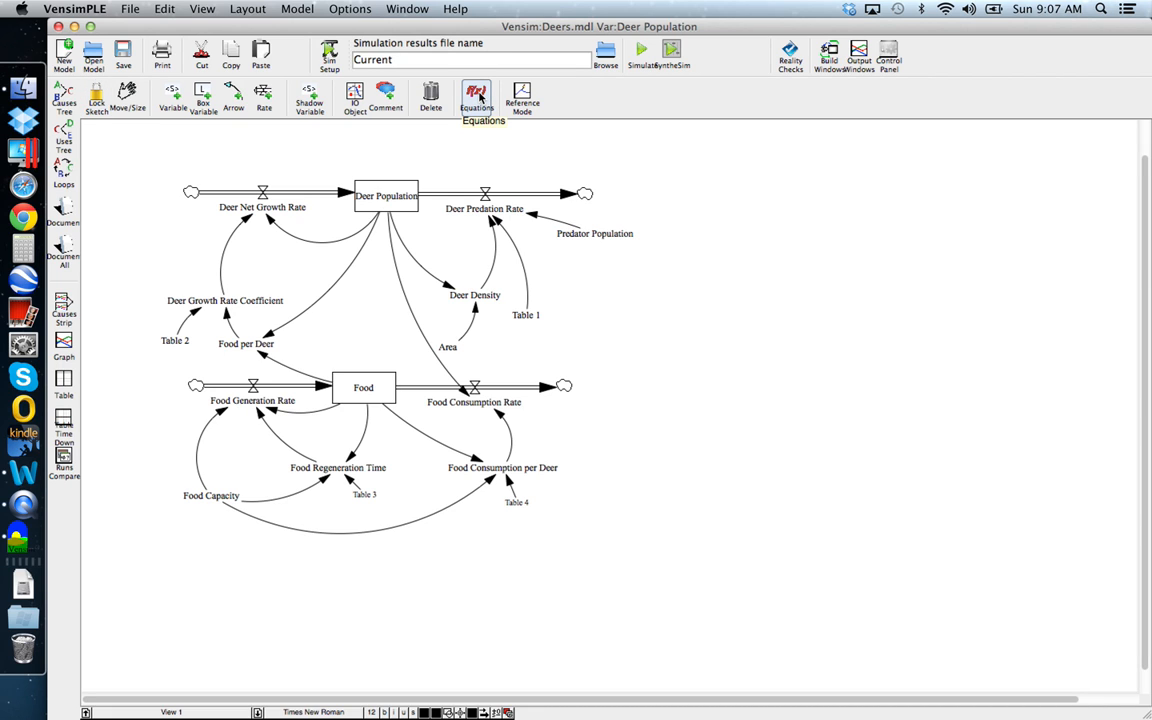
click(389, 199)
click(389, 199)
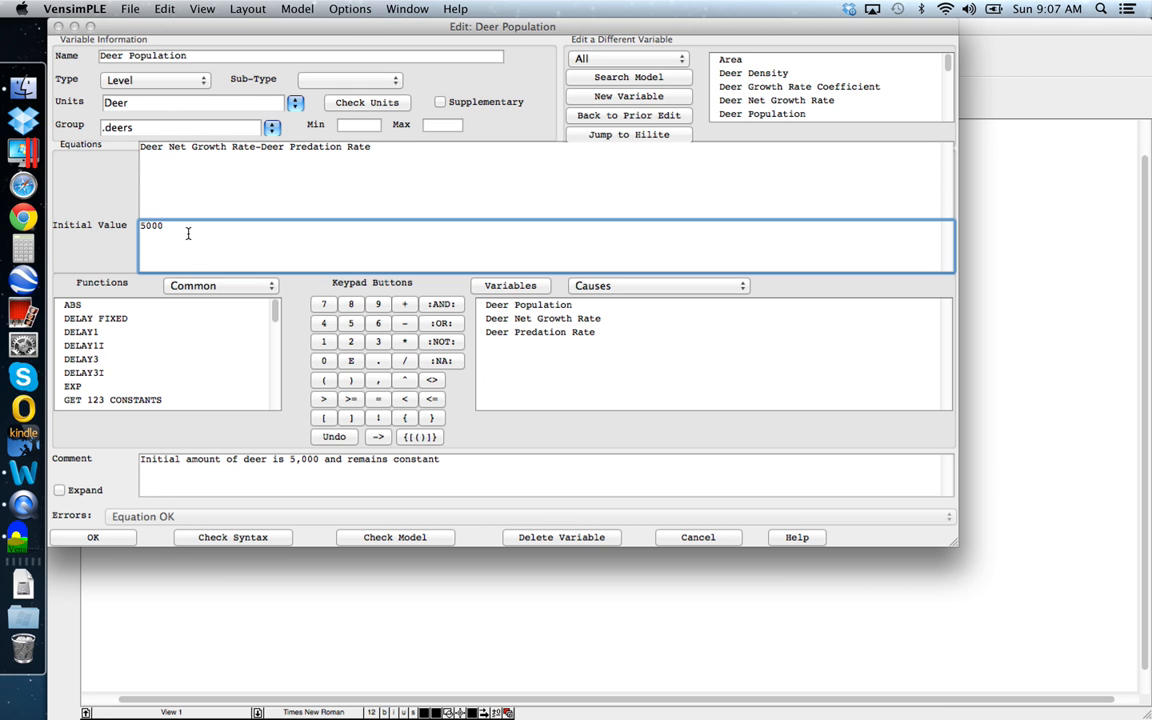
click(108, 542)
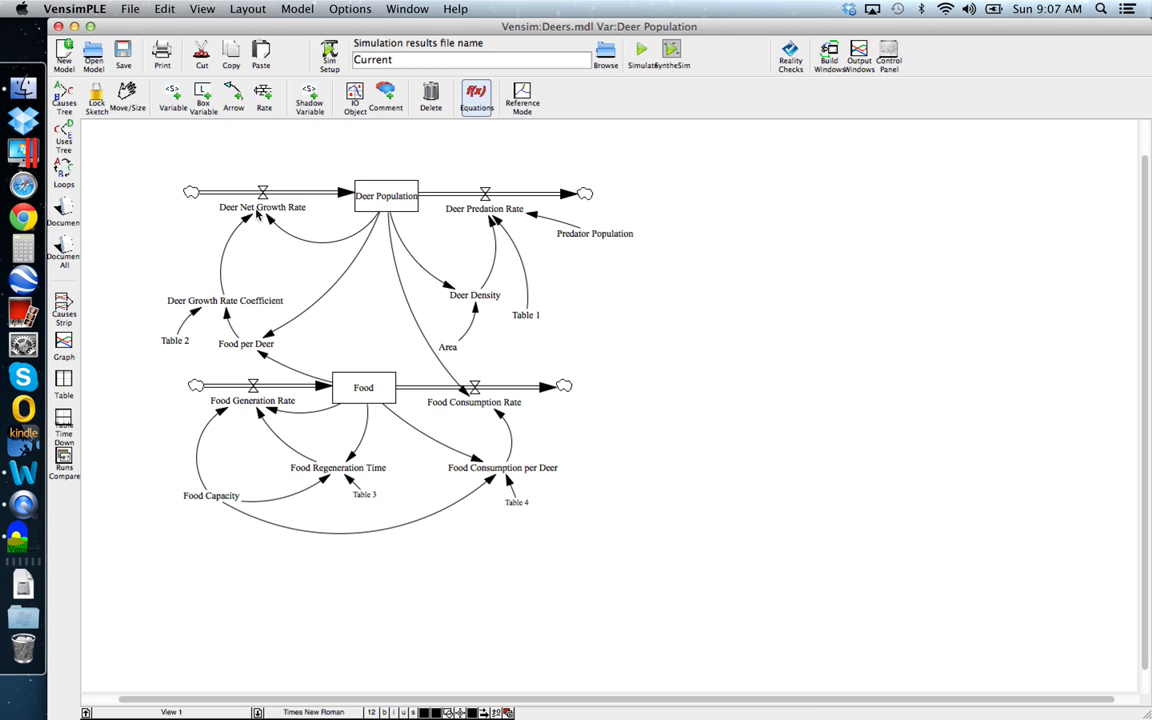
Review the equations of Deer Net Growth Rate and Deer Growth Rate Coefficient
mouse_move(260, 213)
click(262, 210)
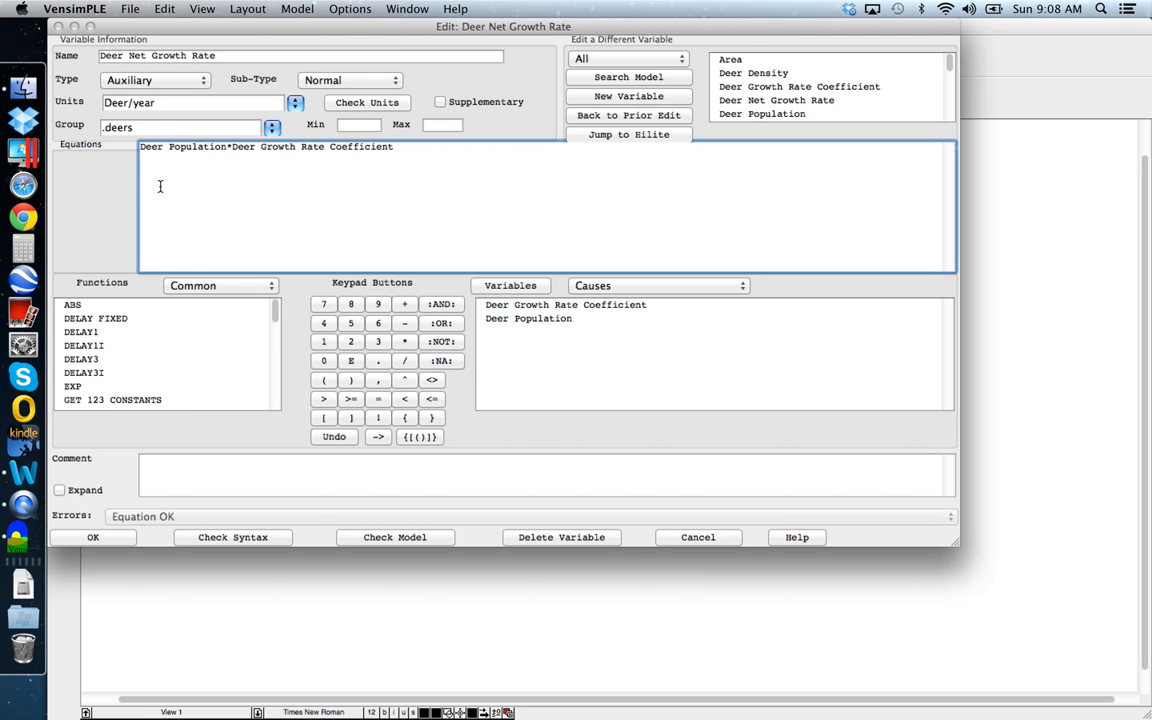
click(112, 540)
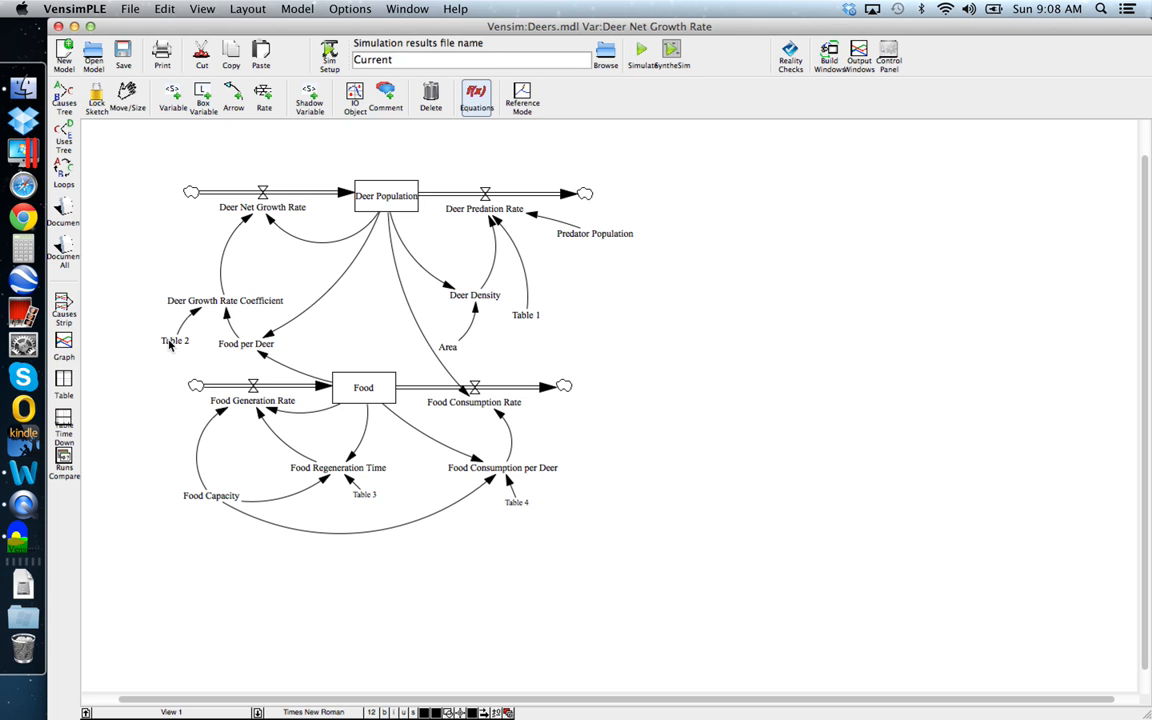
click(216, 306)
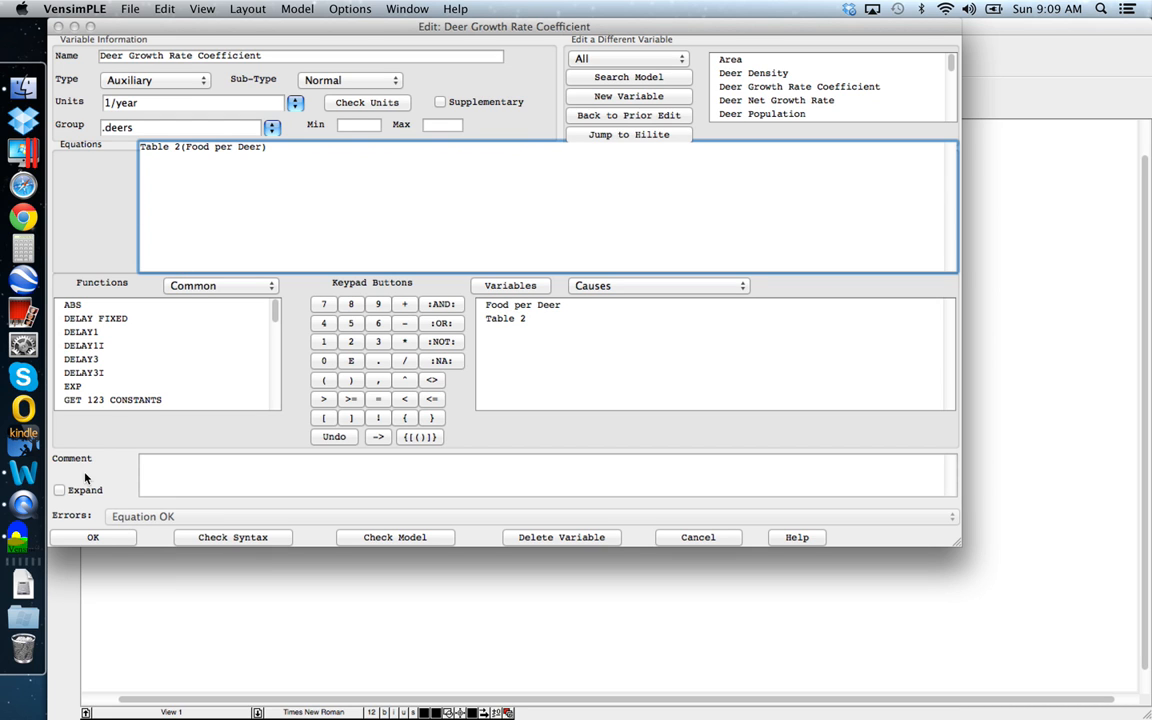
click(93, 537)
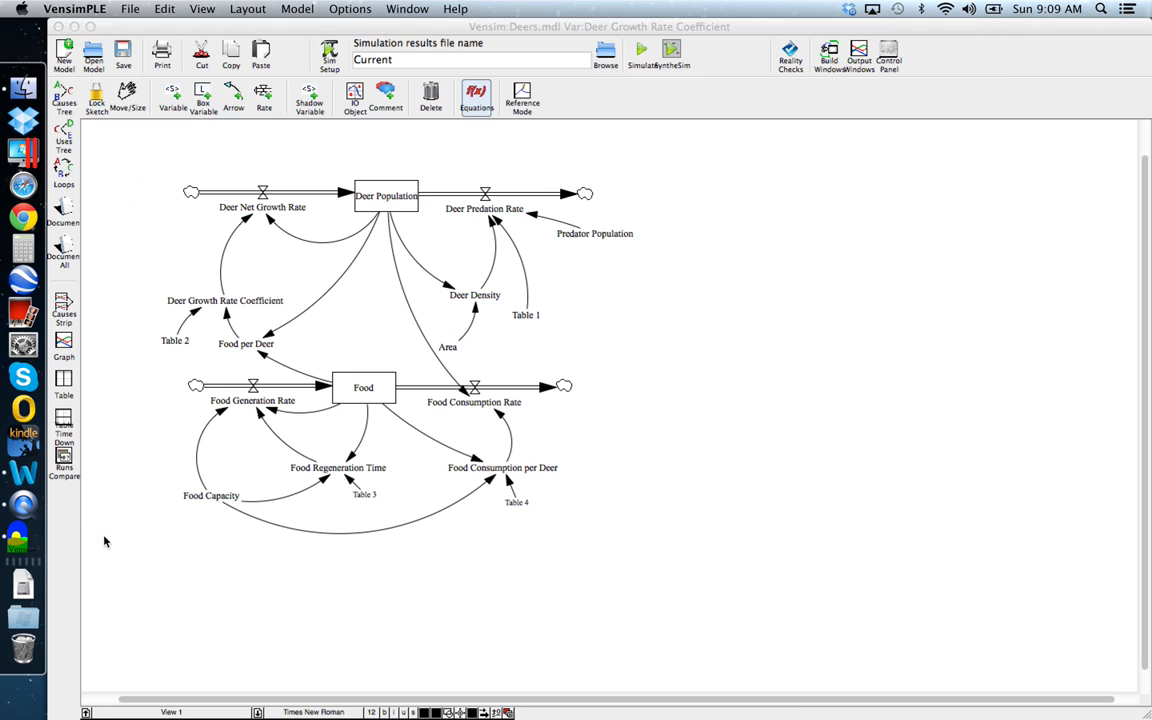
View the Table 2 lookup as a graph and highlight the axis ranges in its equation
click(178, 346)
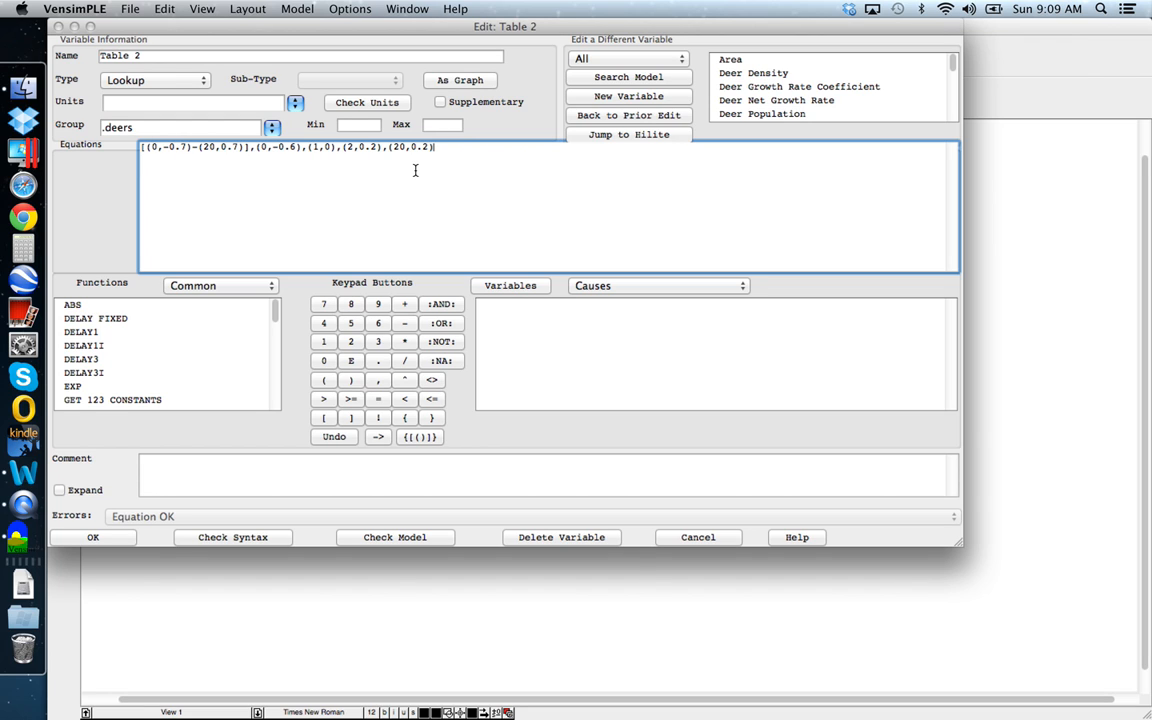
click(470, 82)
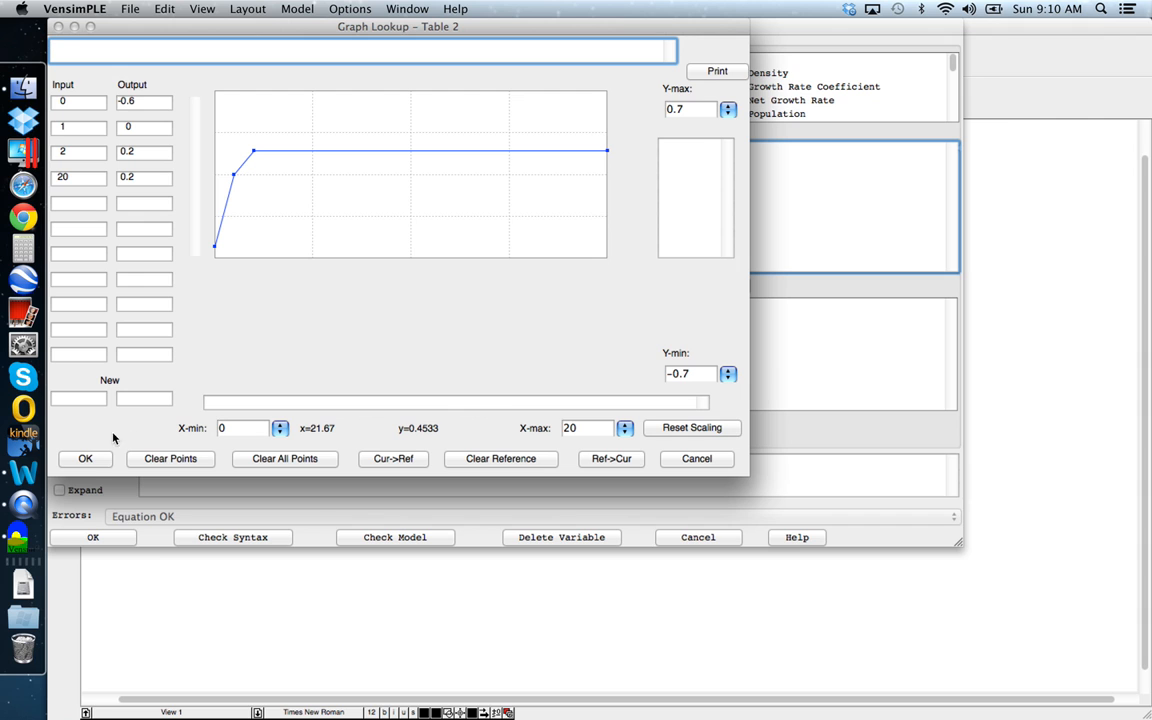
click(87, 459)
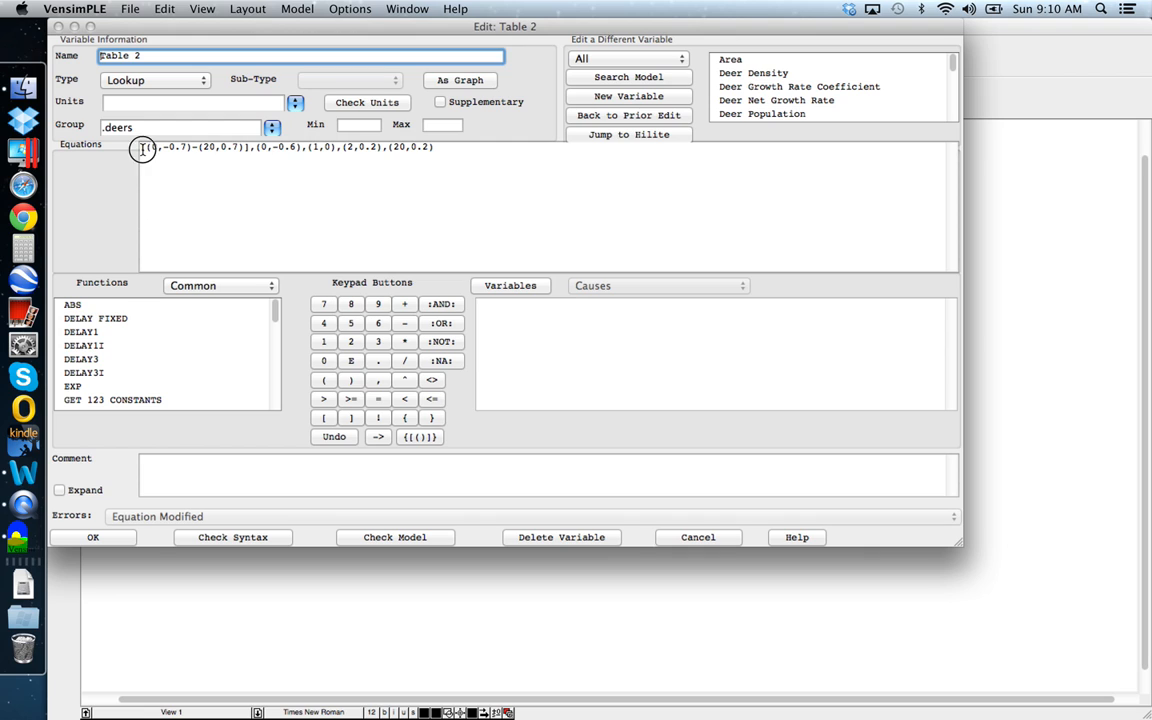
drag(142, 149, 250, 150)
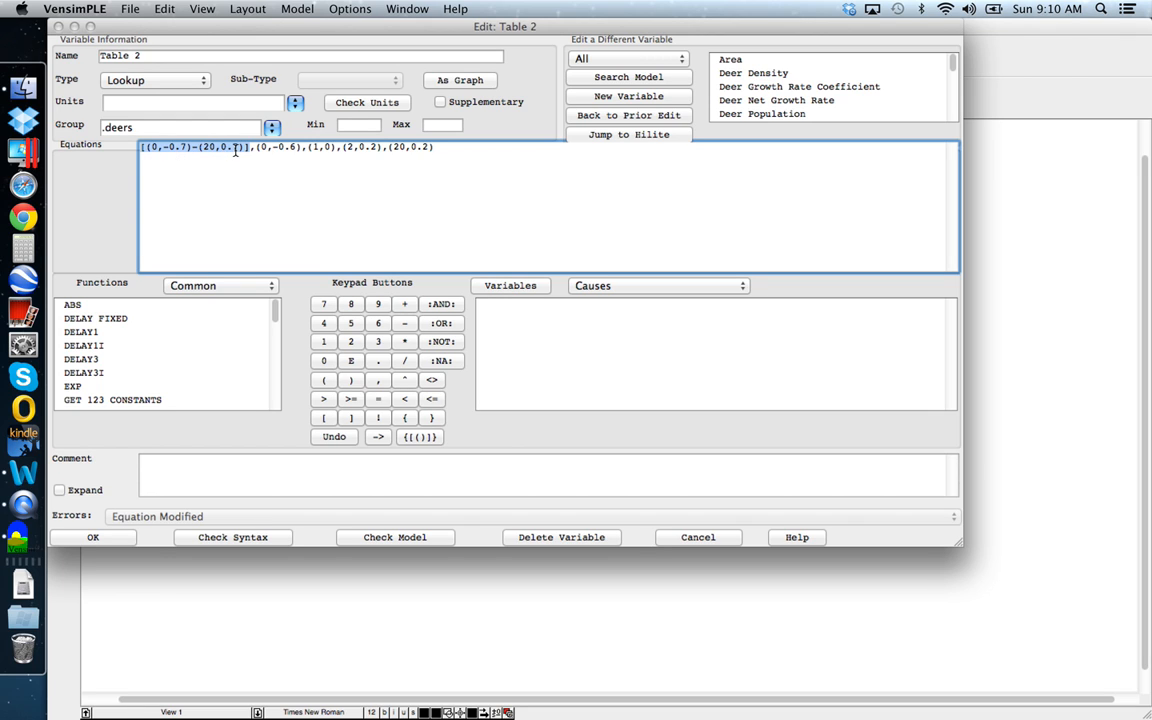
Examine the first two input/output points in the Table 2 graph and highlight the point pairs in its equation
click(452, 81)
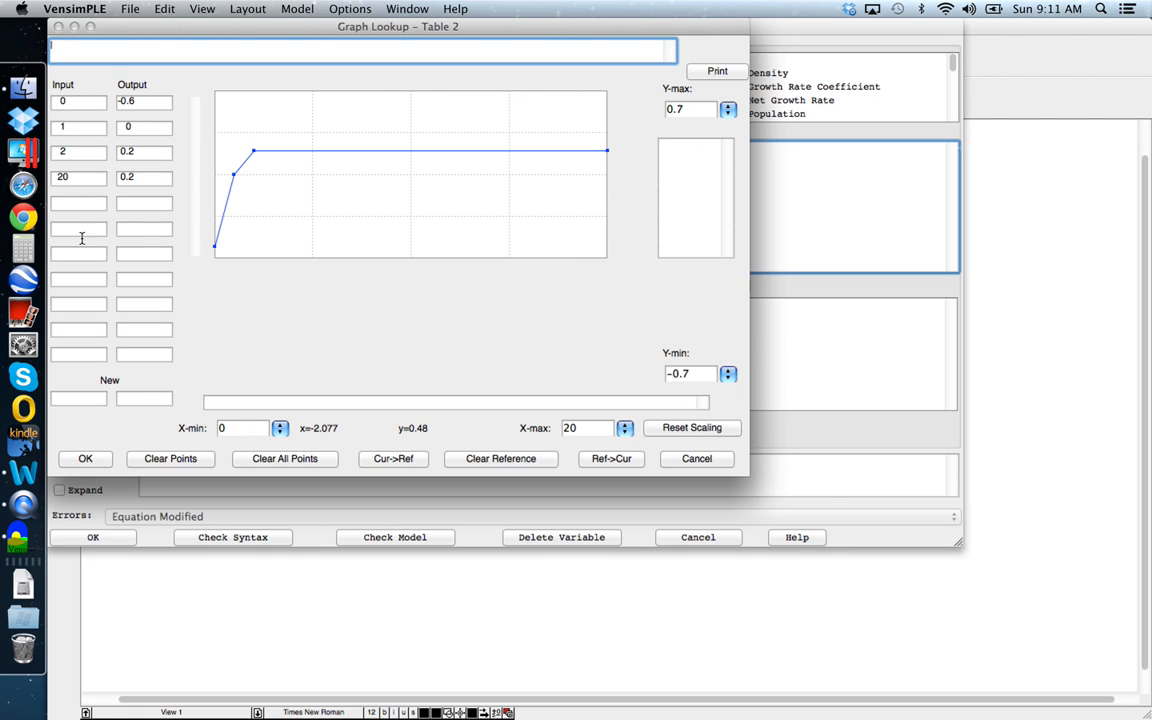
click(66, 102)
click(148, 100)
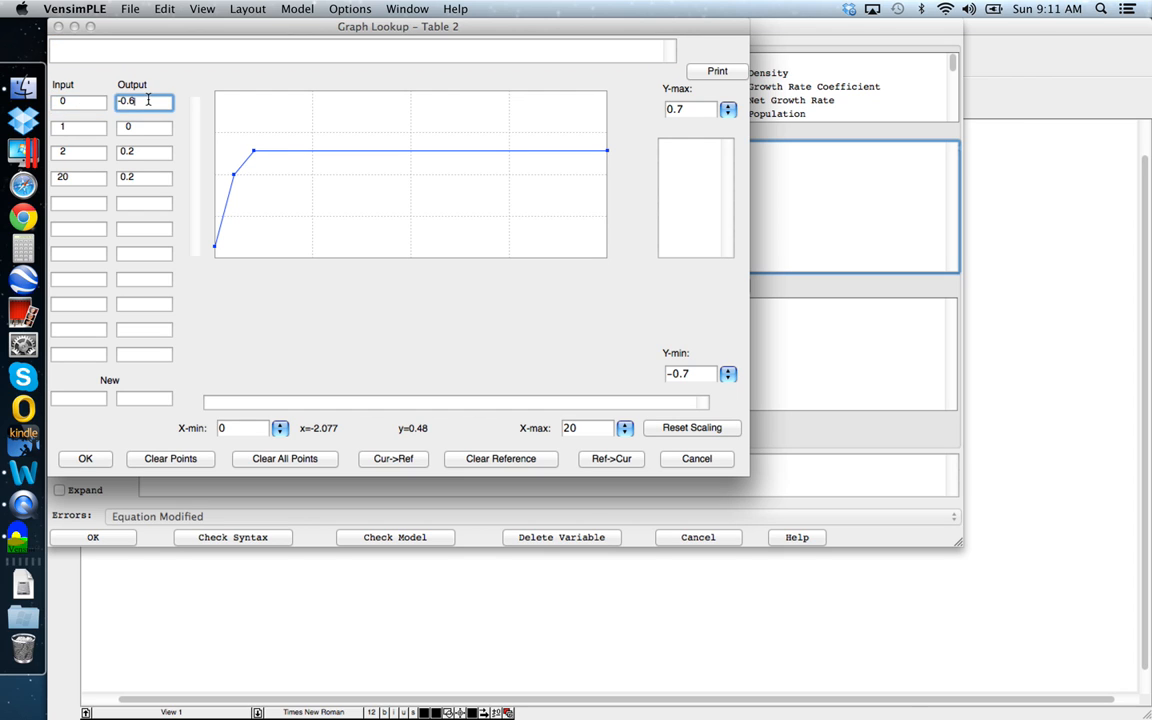
click(76, 126)
click(144, 126)
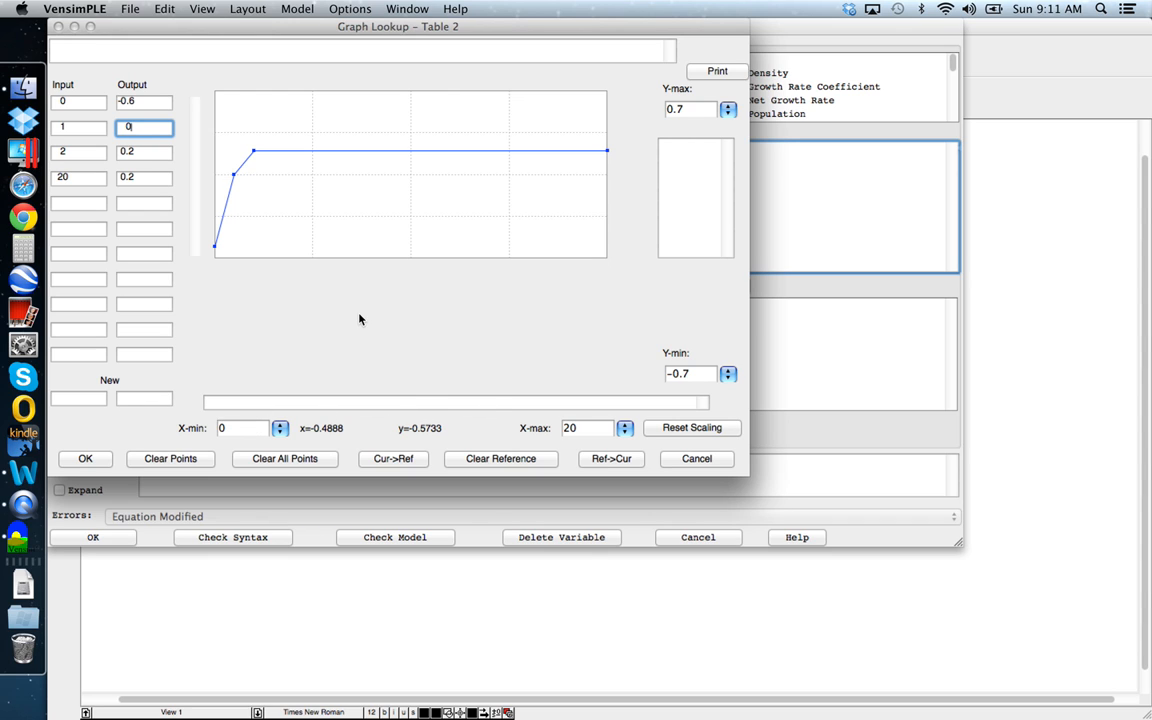
click(97, 461)
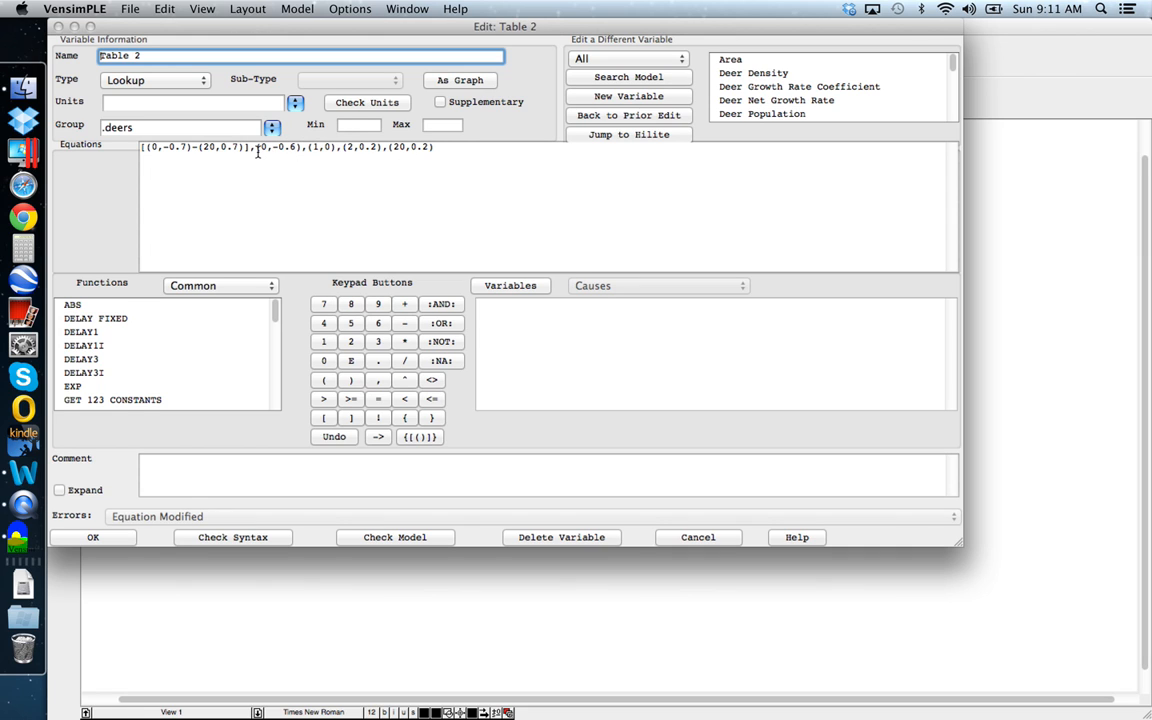
drag(257, 150, 442, 150)
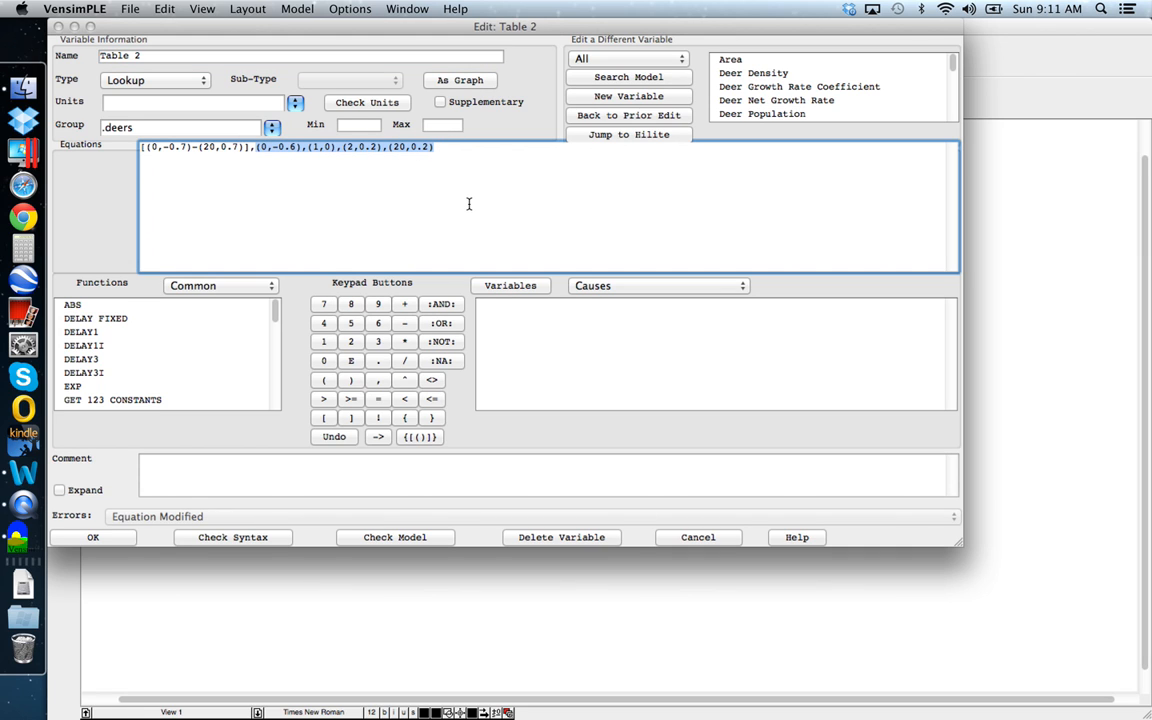
click(105, 539)
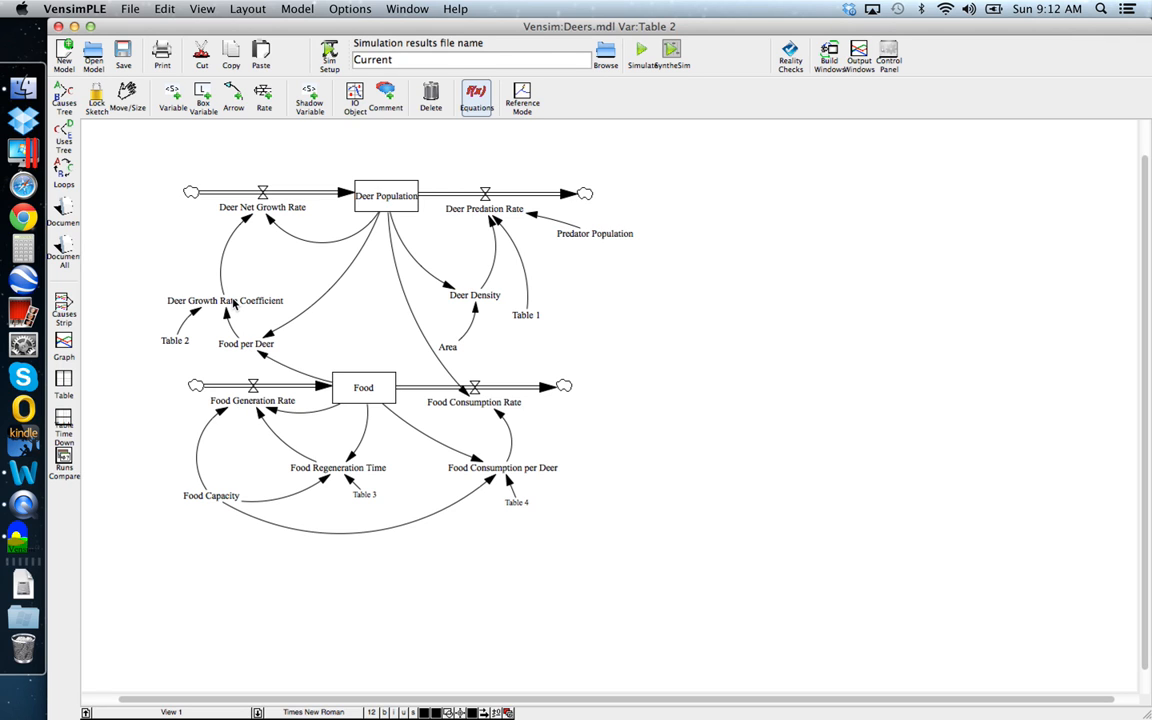
Review the Deer Growth Rate Coefficient equation, highlighting its Food per Deer argument and the Table 2 reference
mouse_move(231, 302)
click(231, 302)
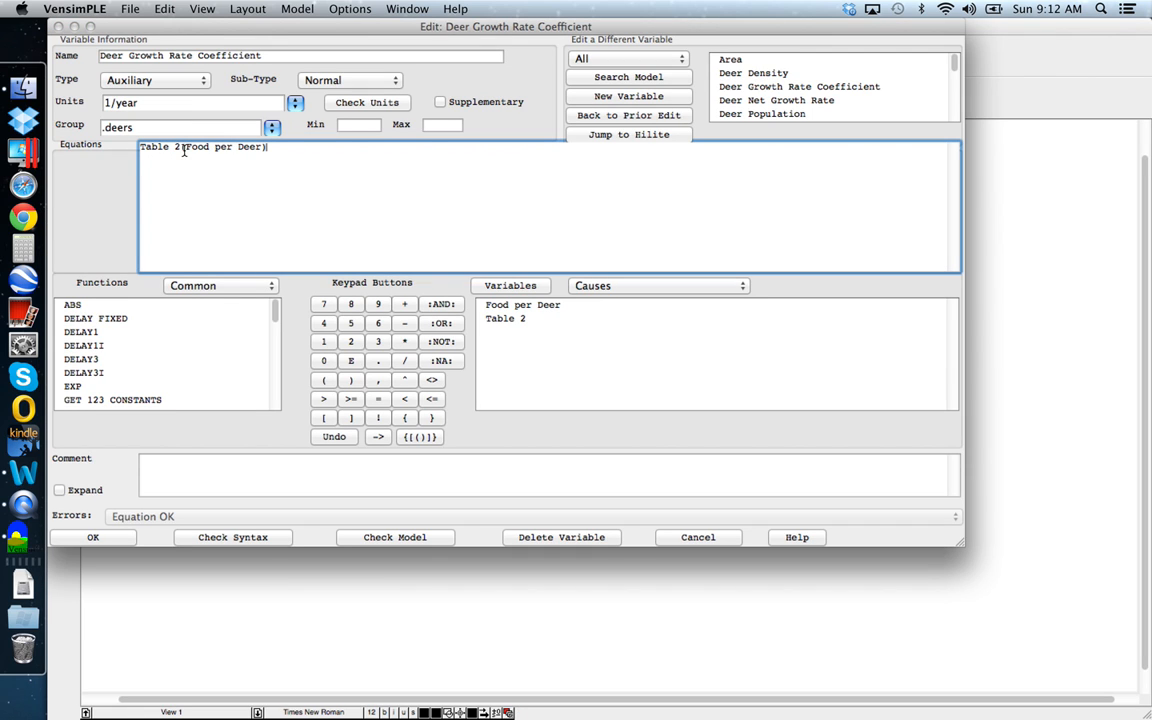
drag(186, 148, 265, 147)
drag(141, 148, 178, 148)
click(93, 537)
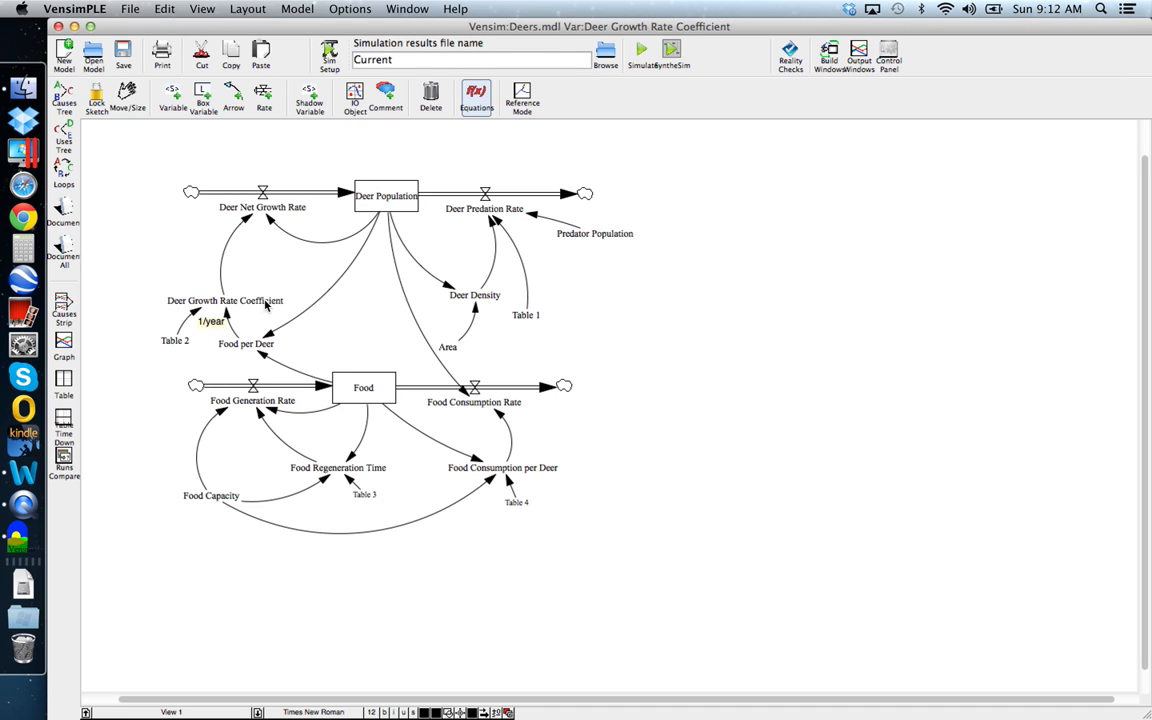
Recheck the first point's output value in the Table 2 lookup graph and close the lookup definition
mouse_move(259, 353)
click(177, 342)
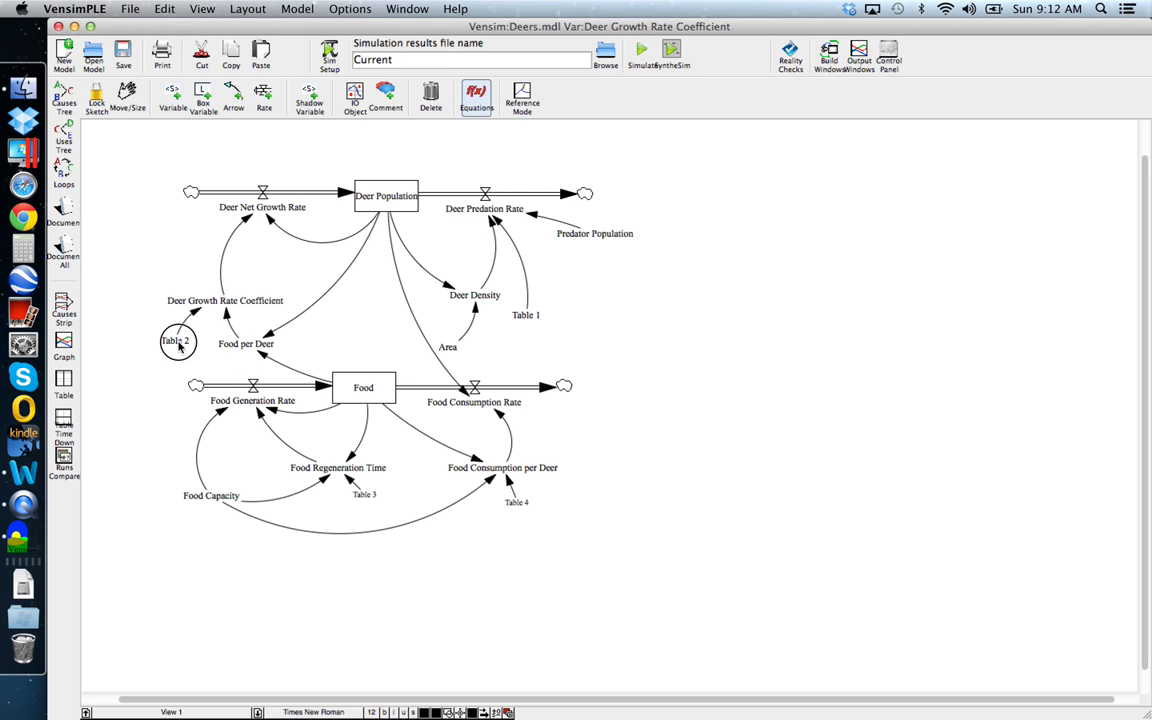
click(181, 346)
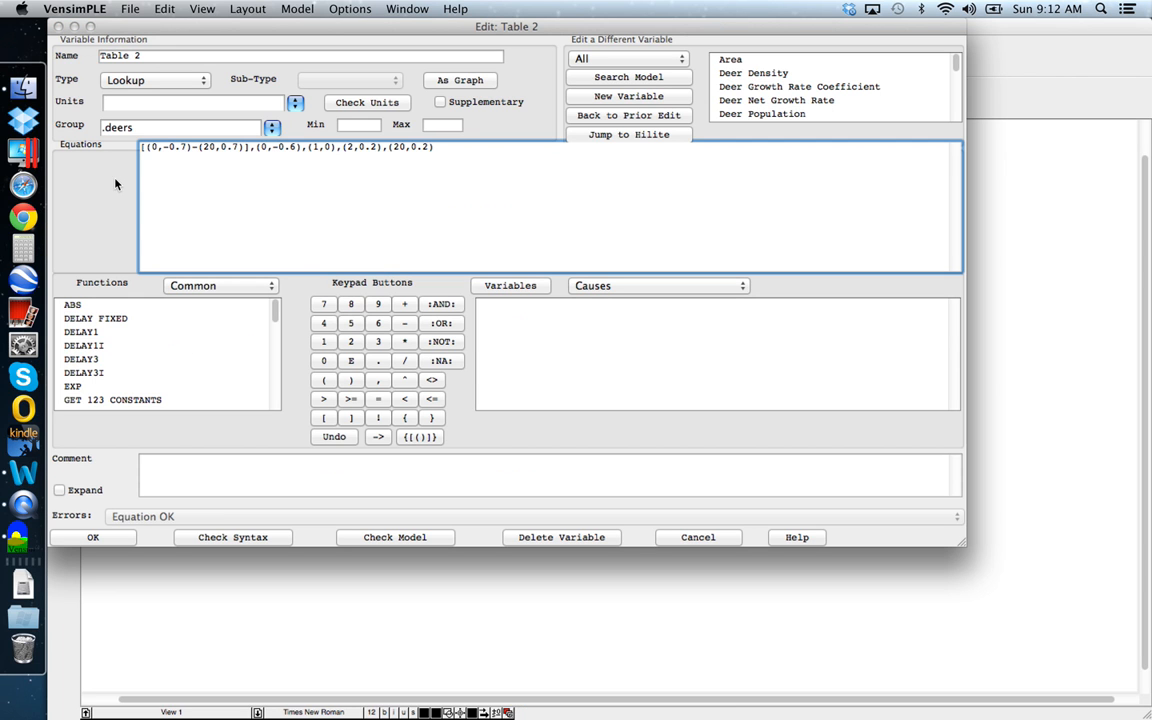
click(457, 81)
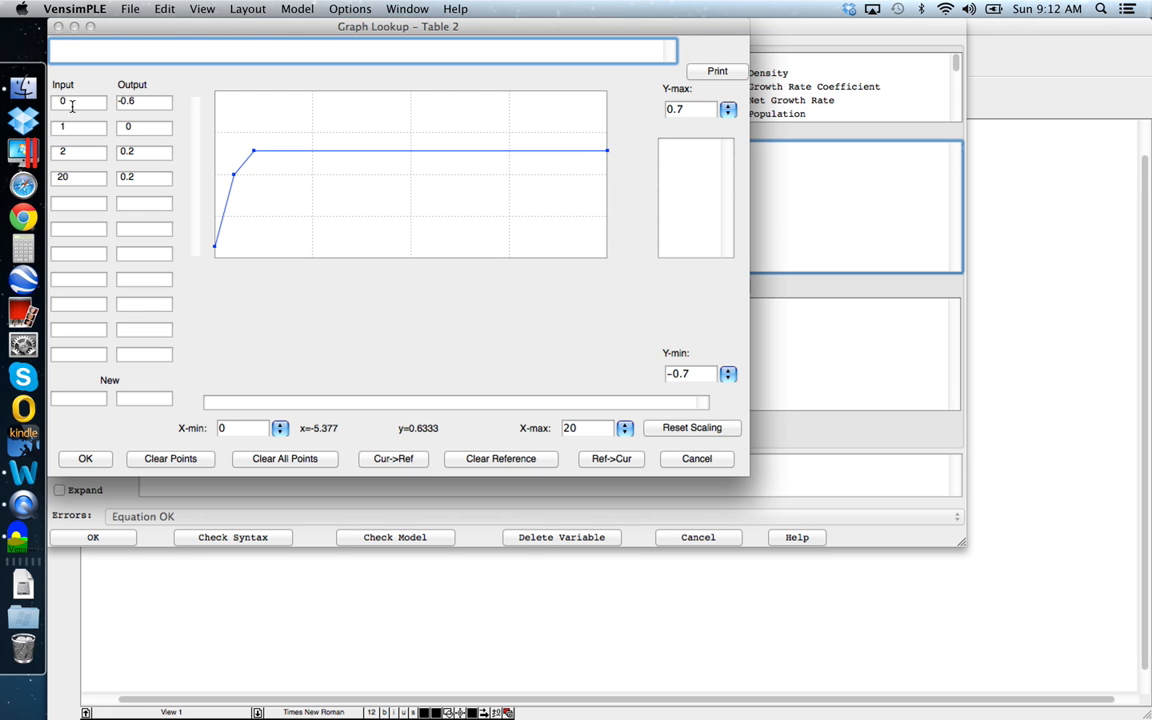
click(120, 100)
text(-)
click(86, 458)
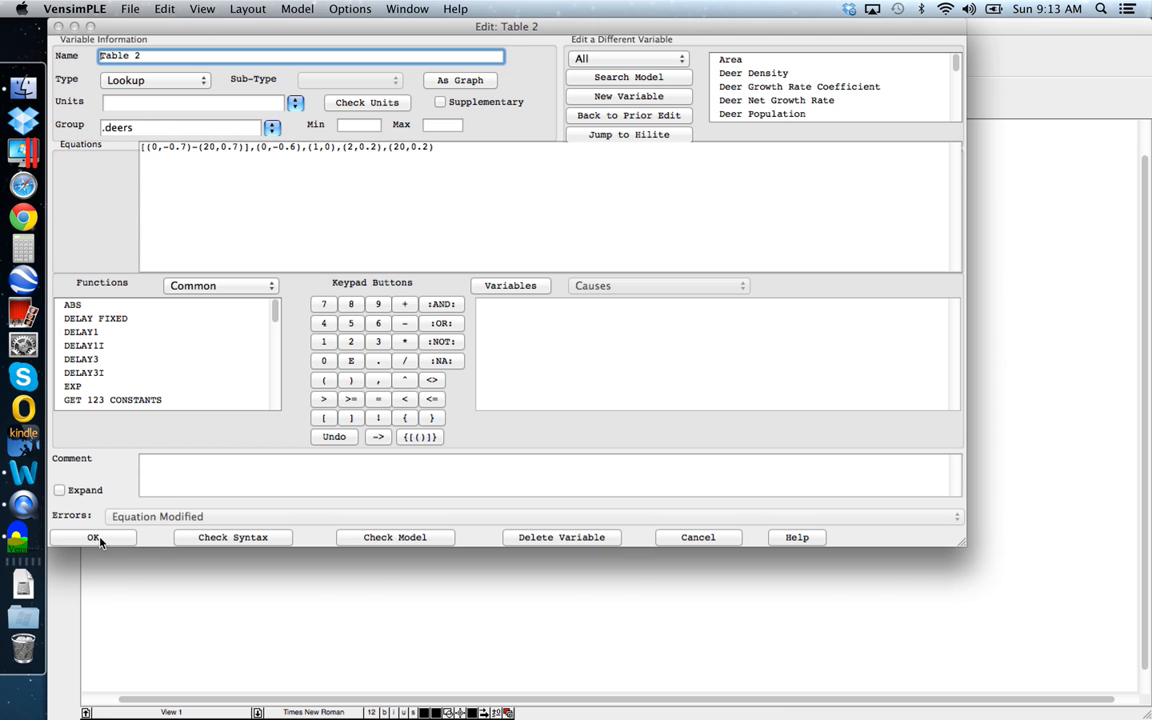
click(93, 537)
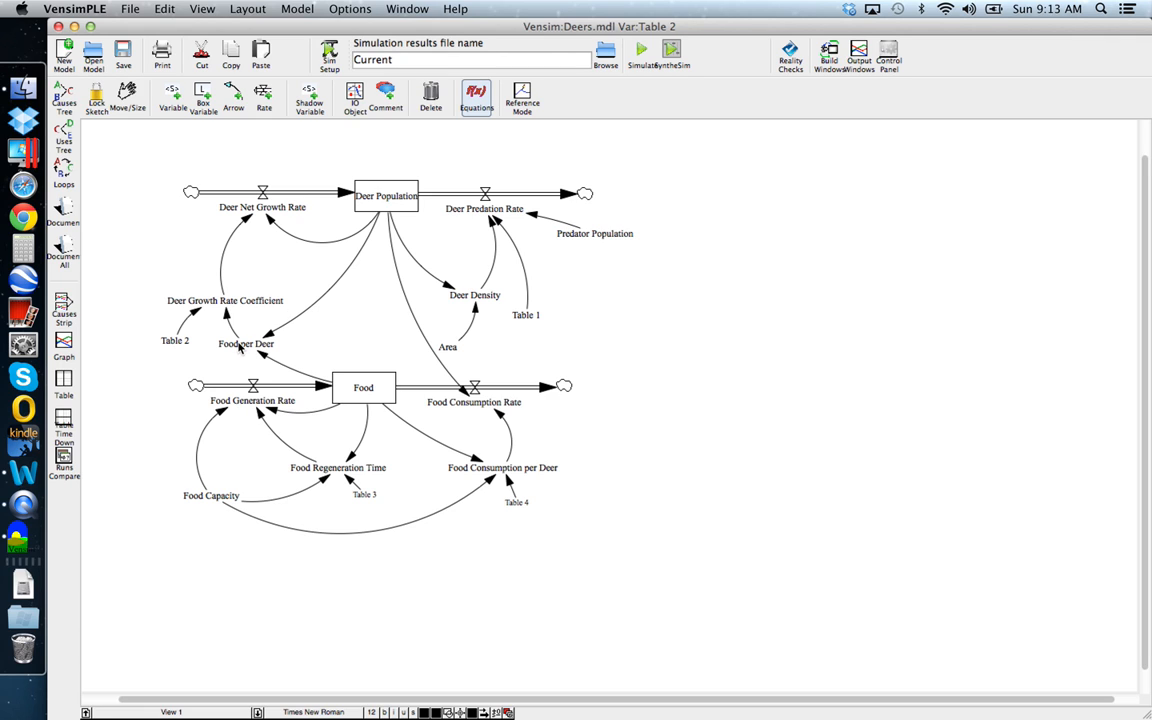
Review the Food per Deer equation and the Food level's equation and initial value
mouse_move(240, 348)
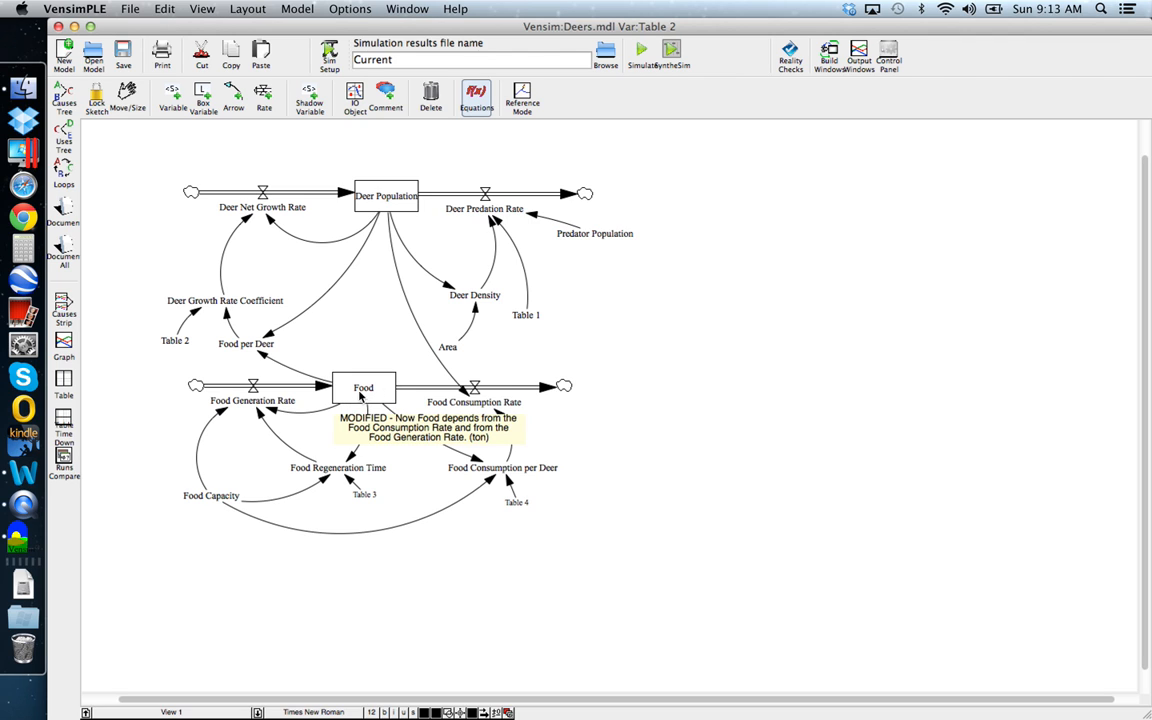
mouse_move(358, 391)
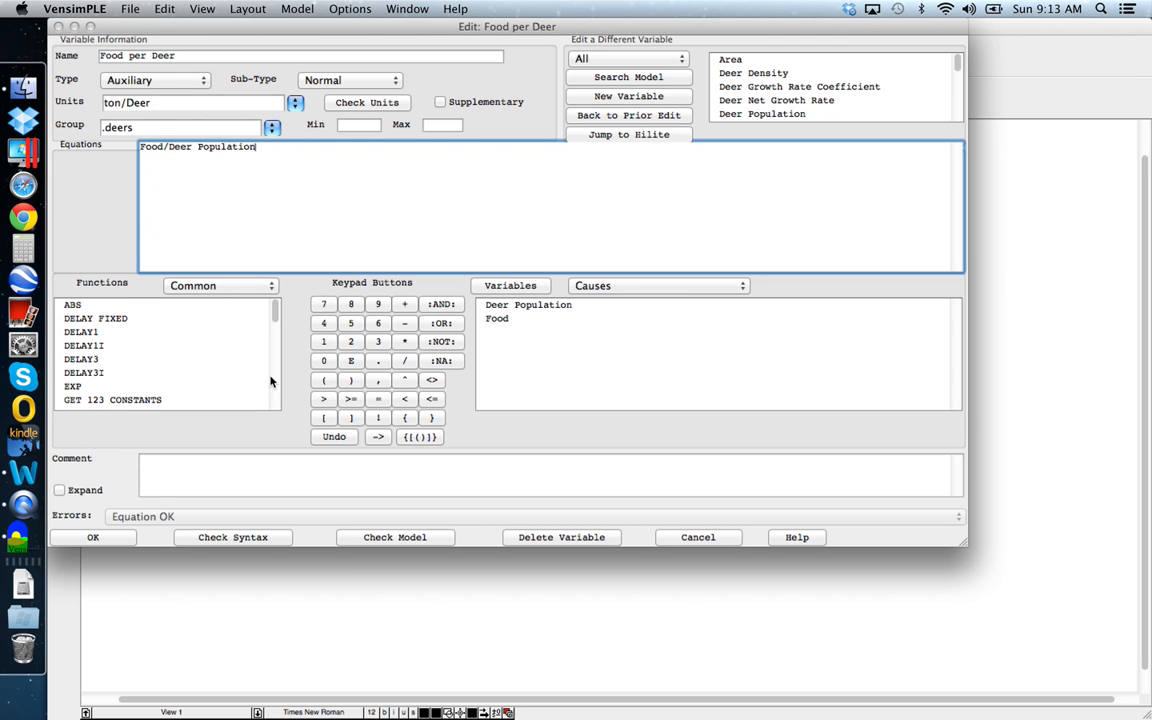
click(120, 540)
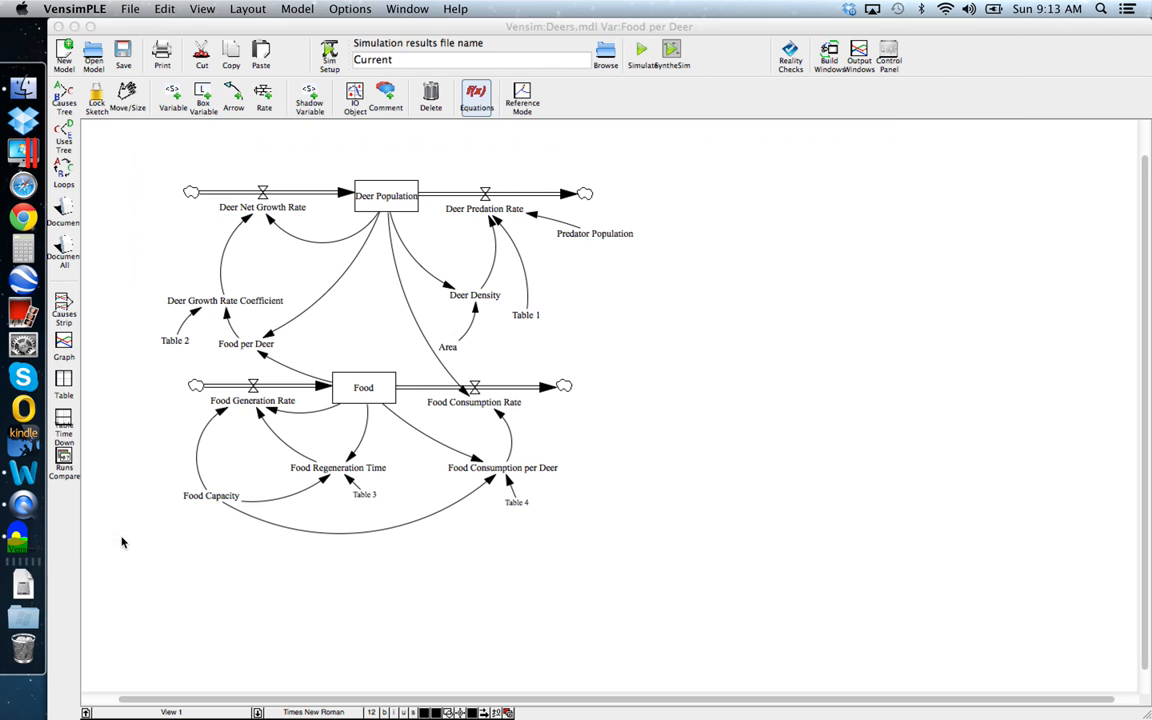
click(370, 389)
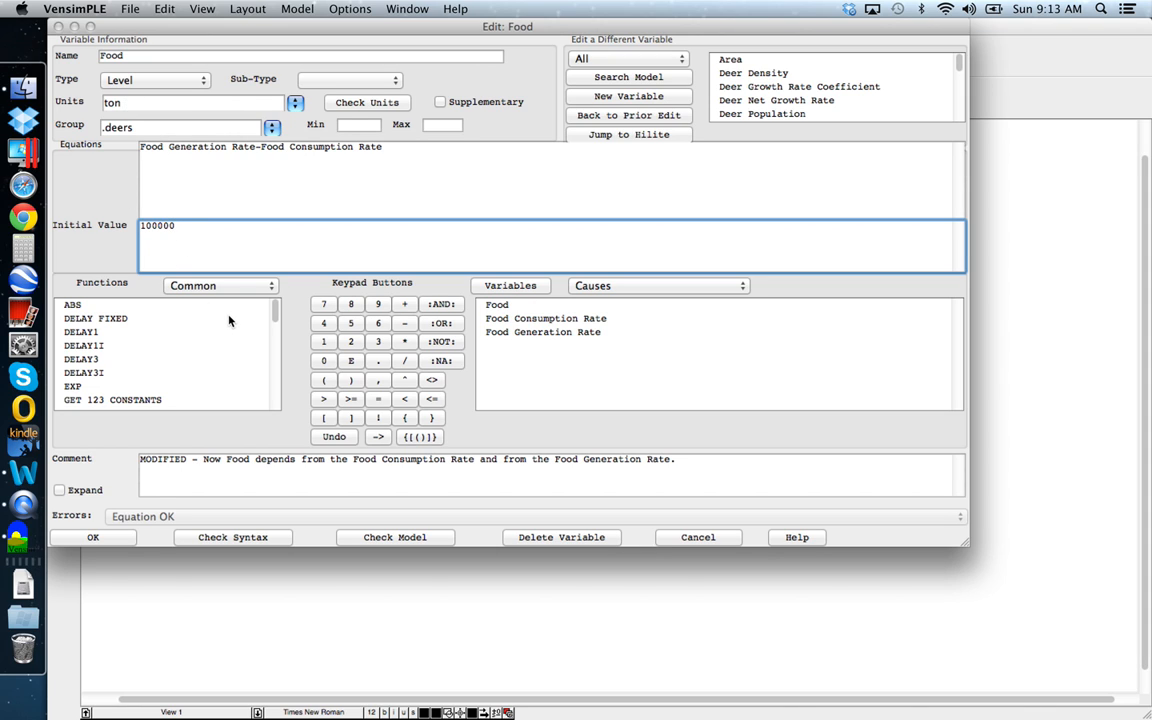
click(93, 538)
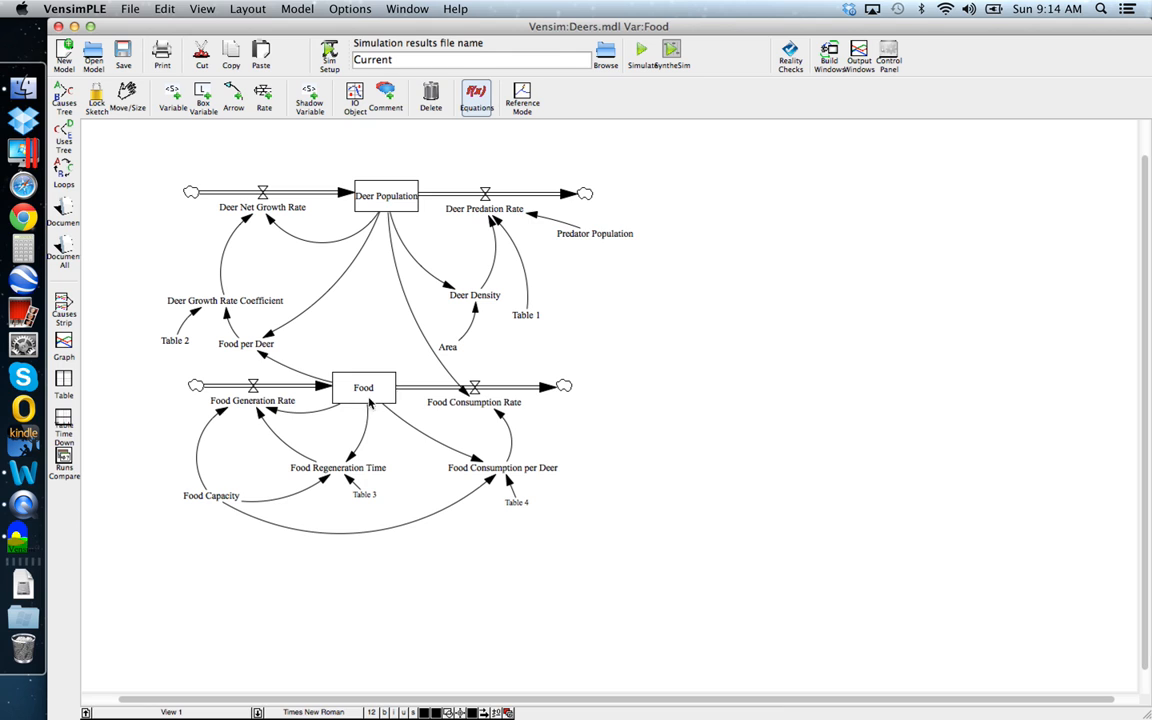
Review the equation and comment of the Food Regeneration Time variable
mouse_move(372, 392)
mouse_move(248, 411)
mouse_move(322, 479)
click(345, 469)
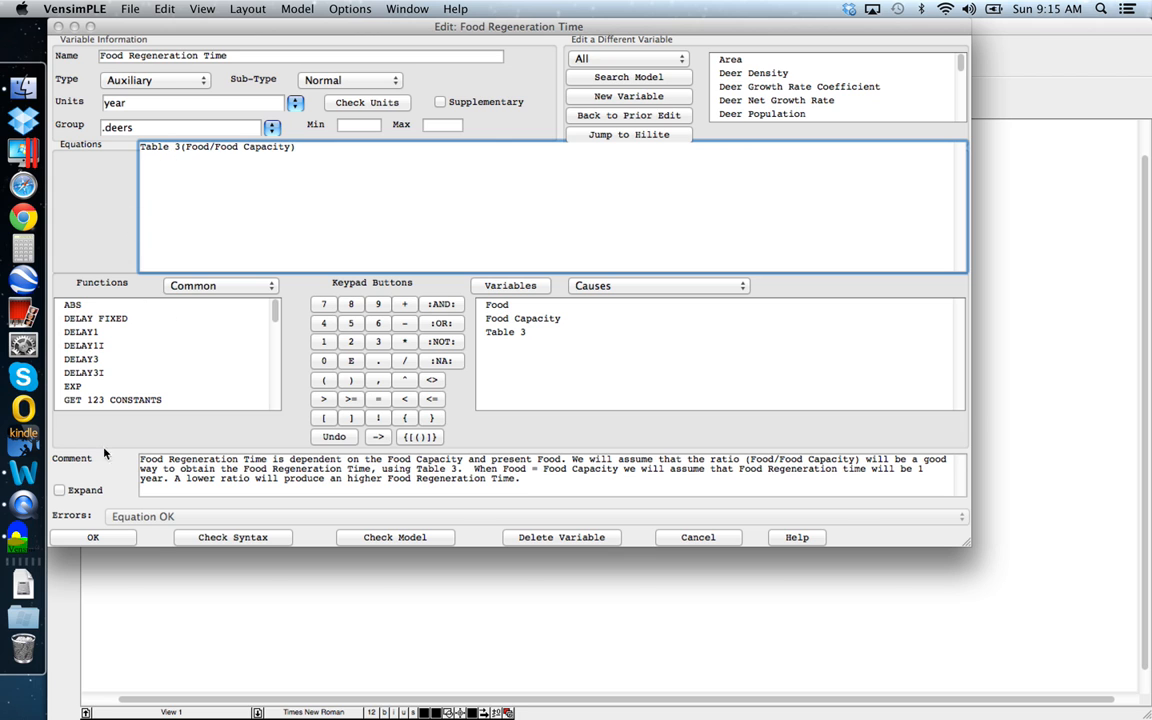
click(92, 537)
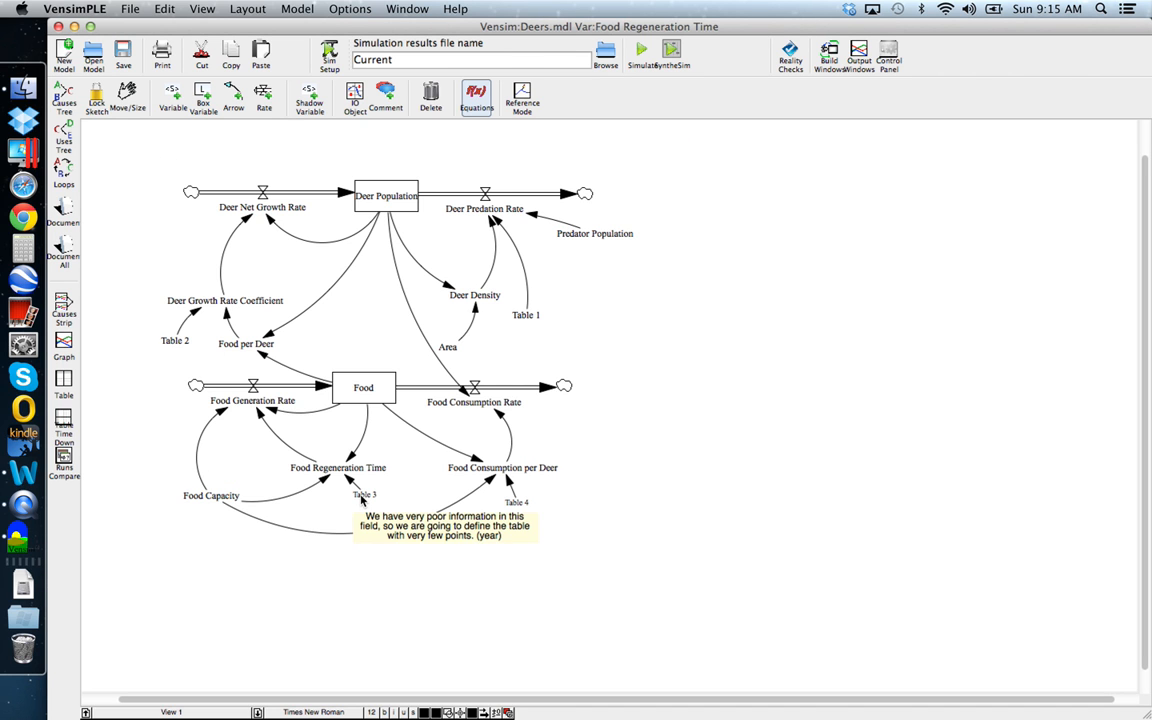
Review the Table 3 lookup definition and its graph, checking the input and output points, and close it
click(363, 496)
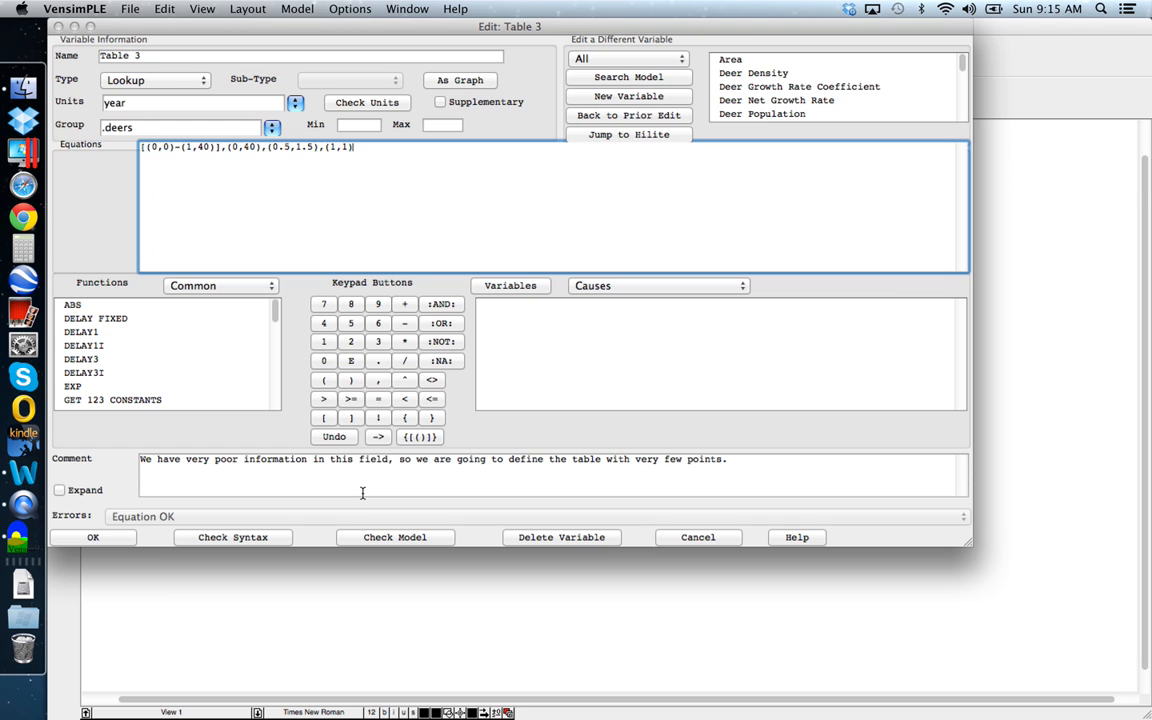
click(474, 82)
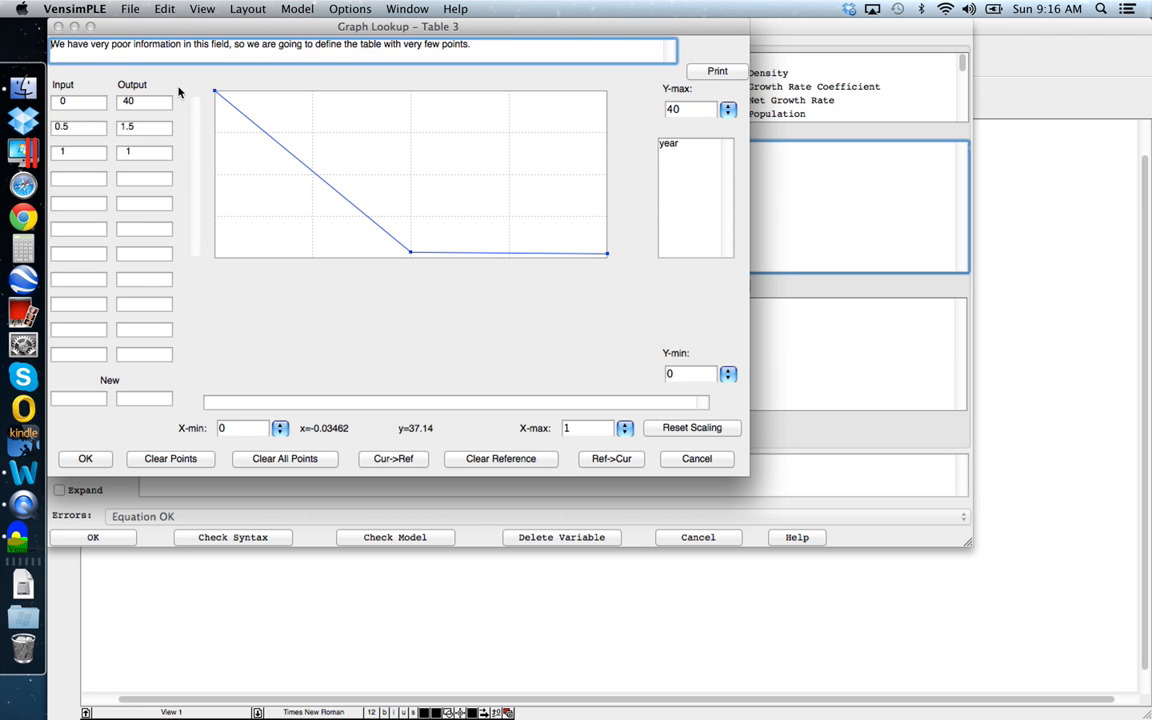
click(85, 458)
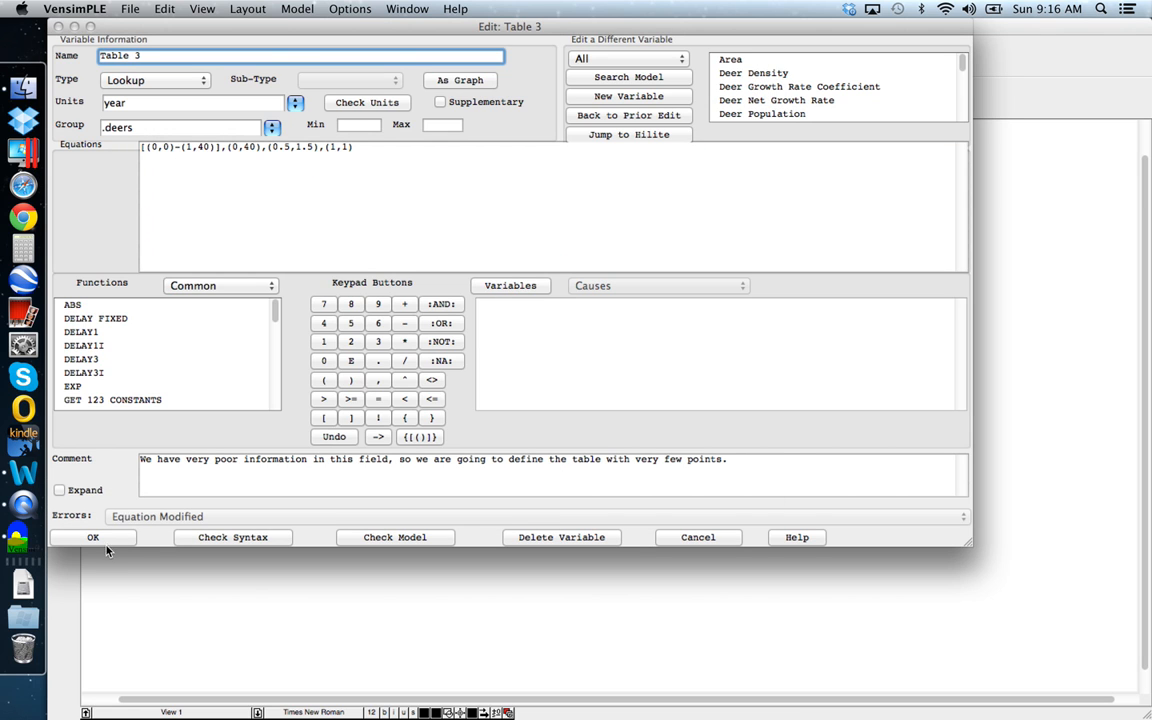
click(93, 537)
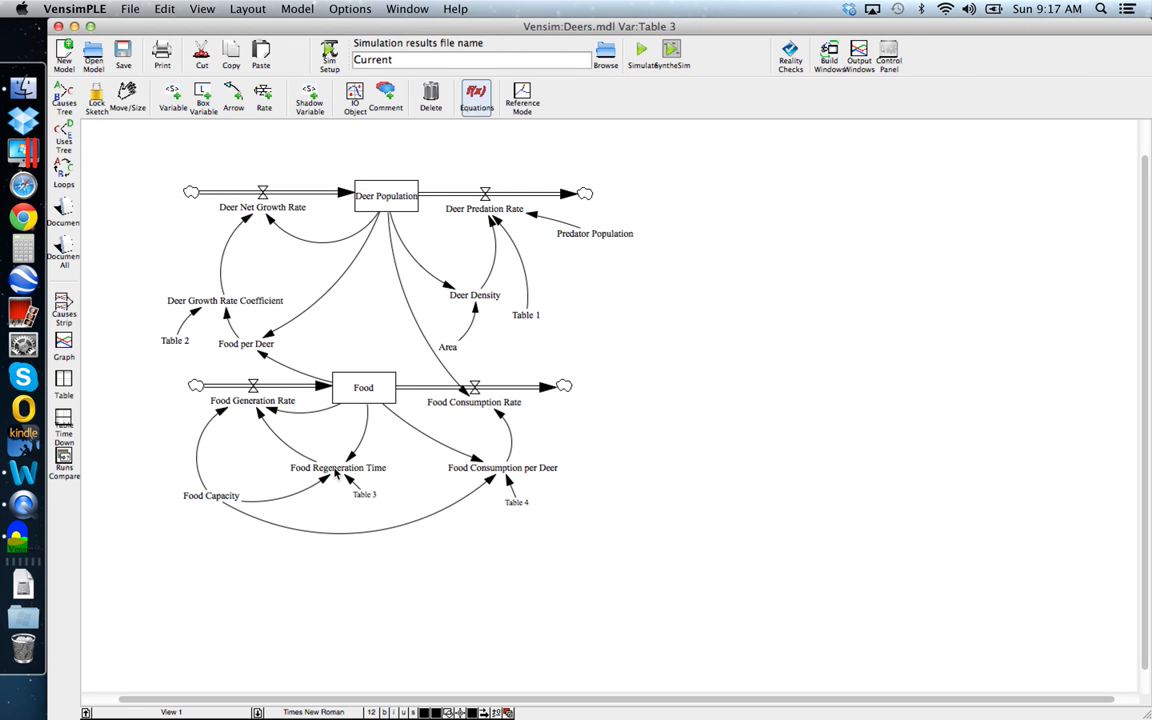
Review the constant value and units of the Food Capacity variable
mouse_move(358, 470)
mouse_move(365, 392)
click(211, 497)
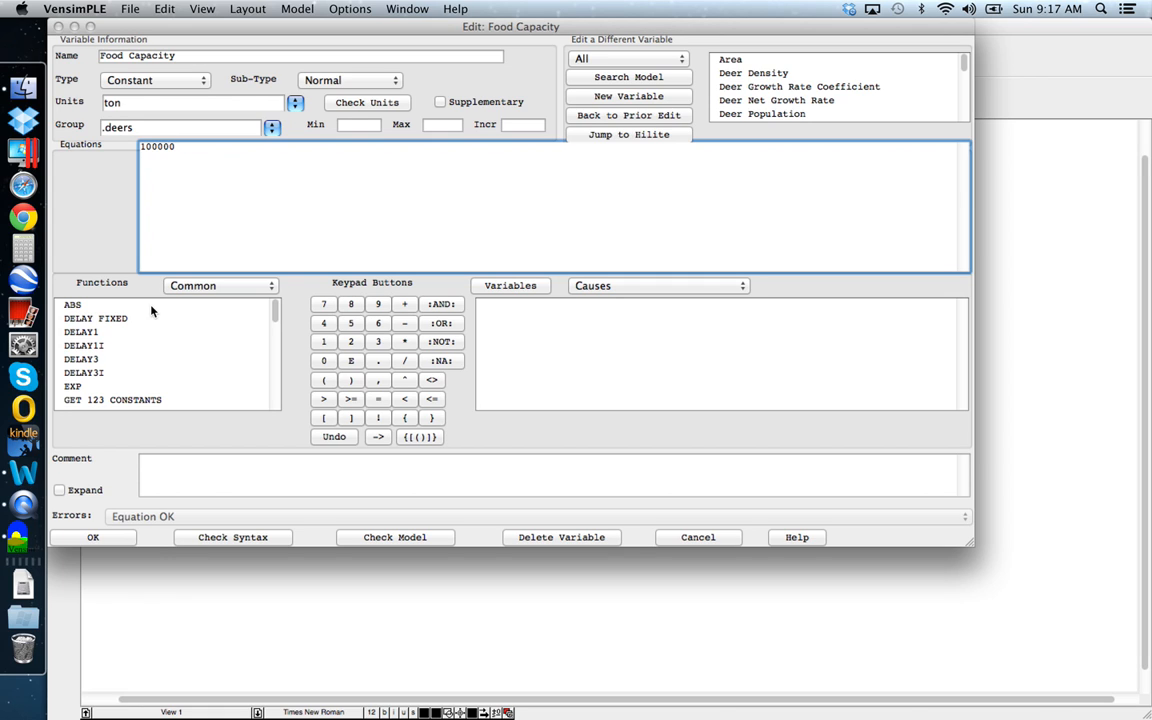
click(115, 541)
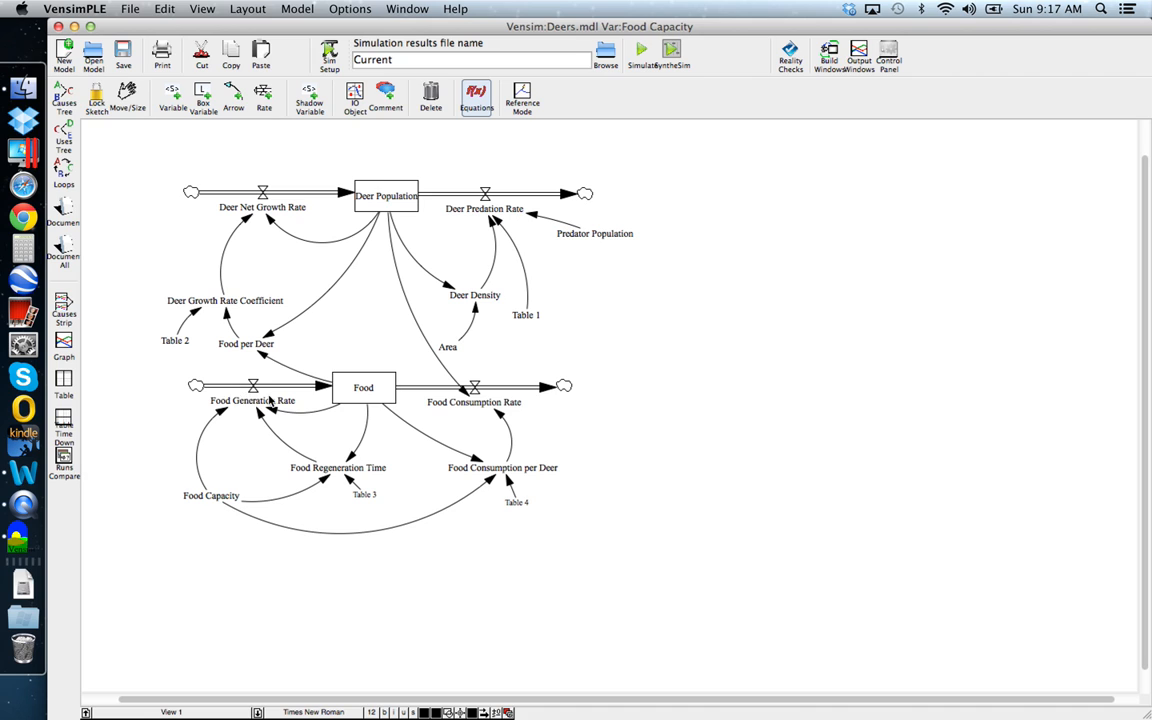
Review the Food Generation Rate equation and its units
mouse_move(275, 405)
click(254, 406)
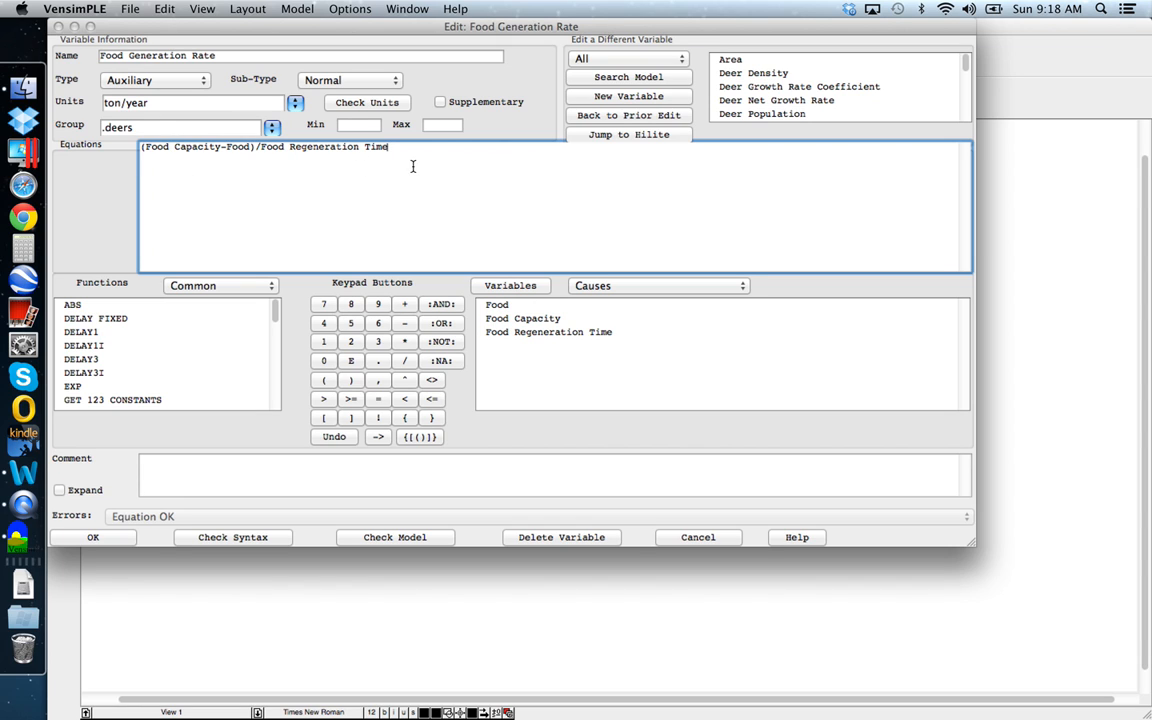
click(124, 541)
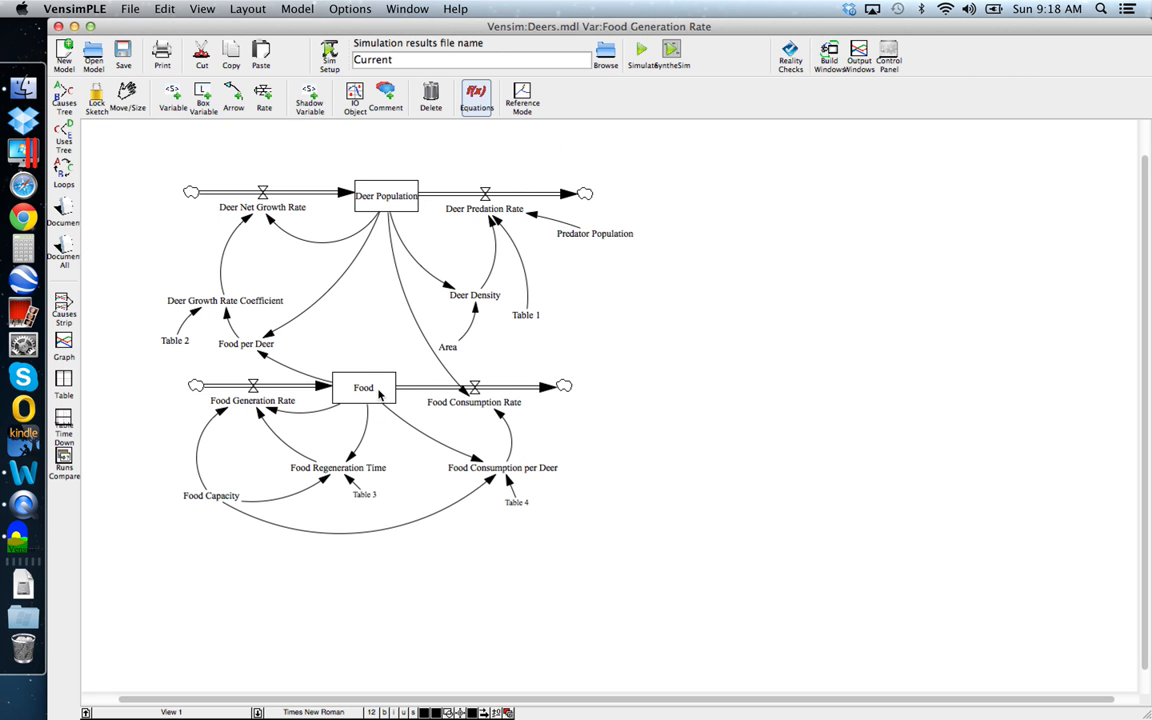
Review the Food Consumption Rate equation, as well as the equation and comment of Food Consumption per Deer
click(479, 403)
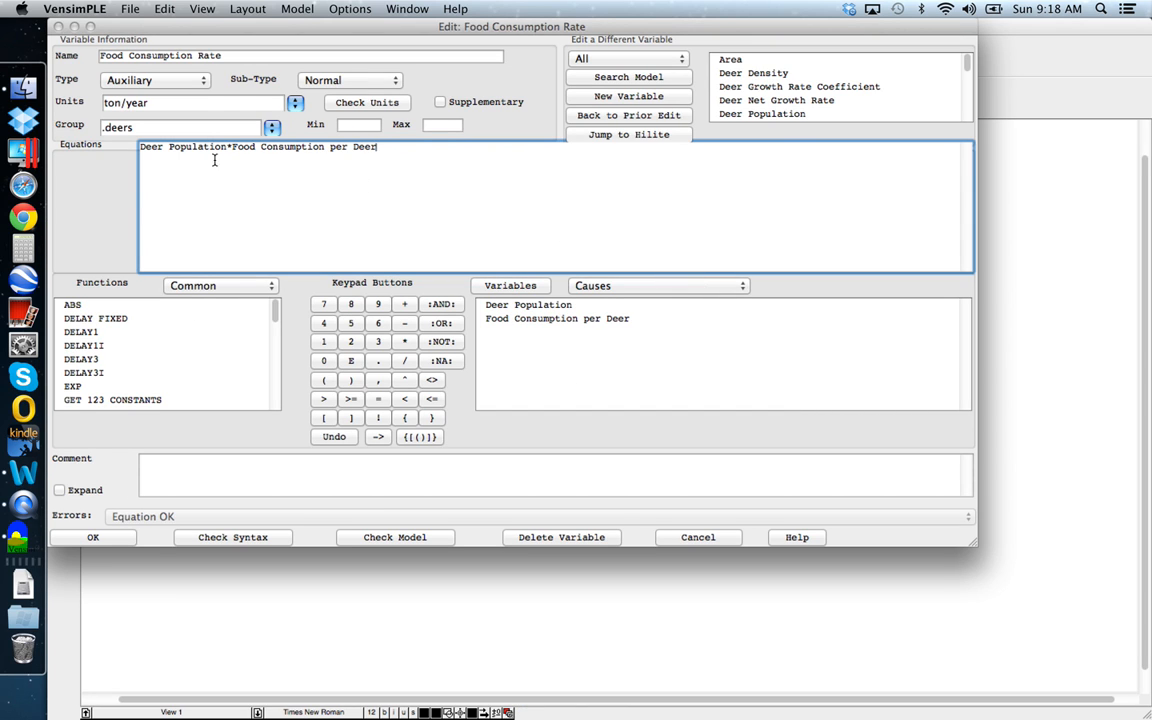
click(92, 538)
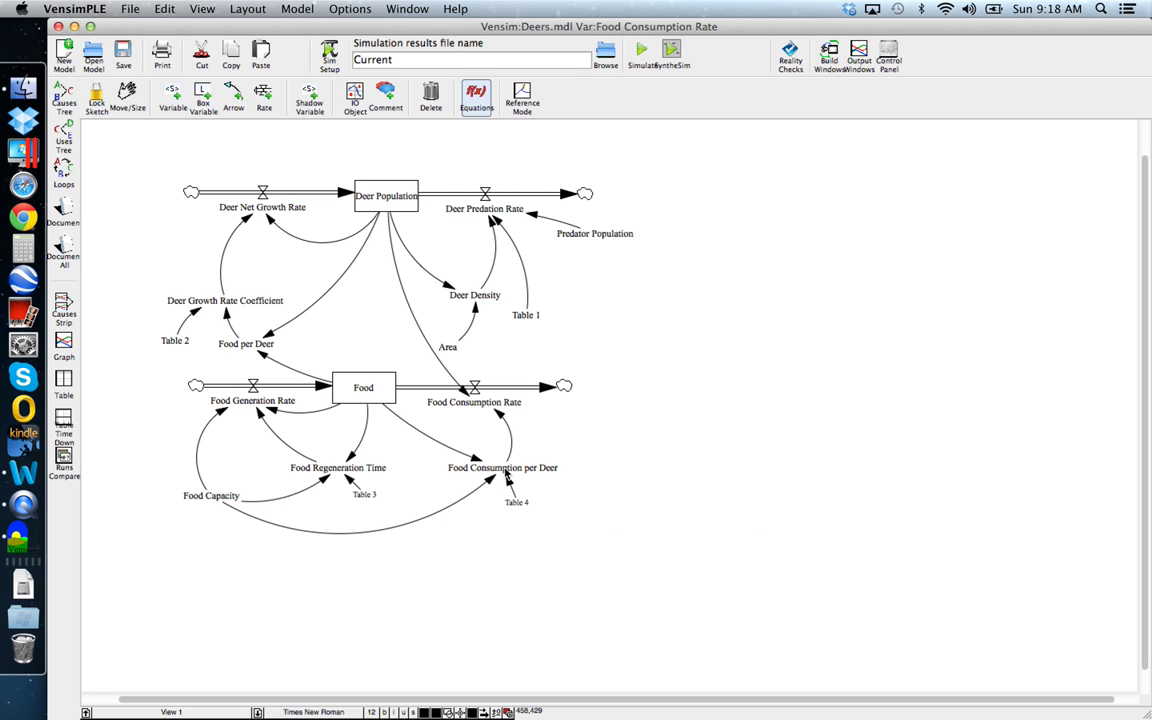
click(506, 474)
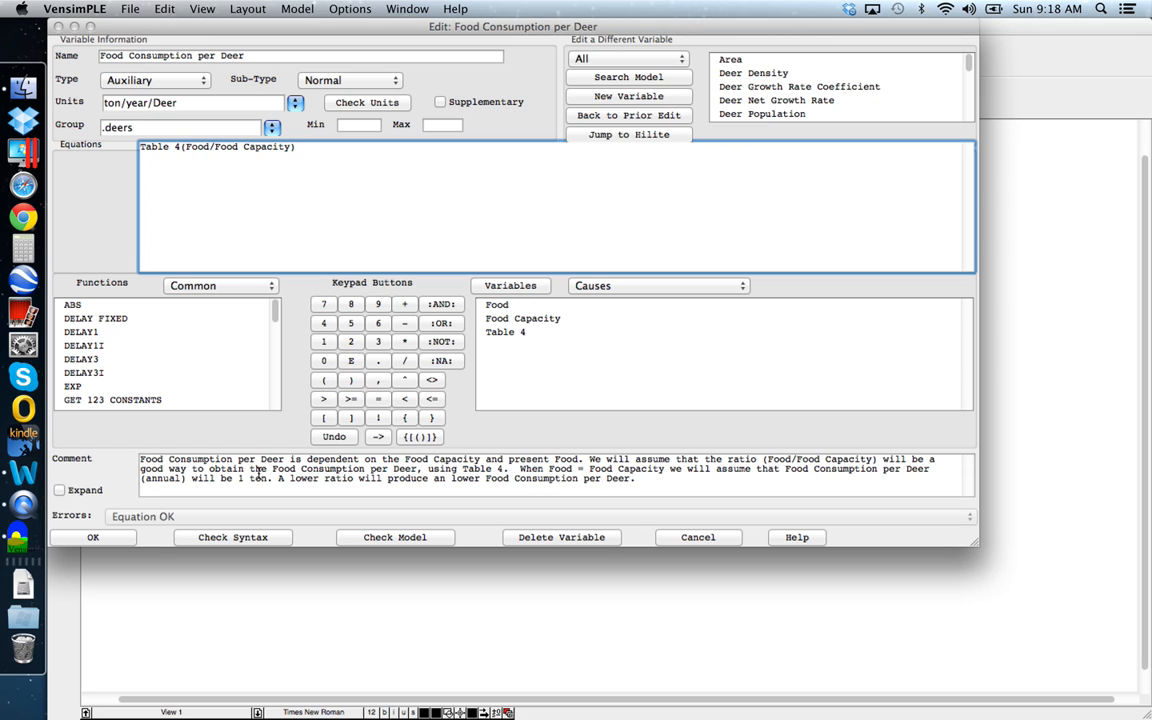
click(424, 469)
click(115, 541)
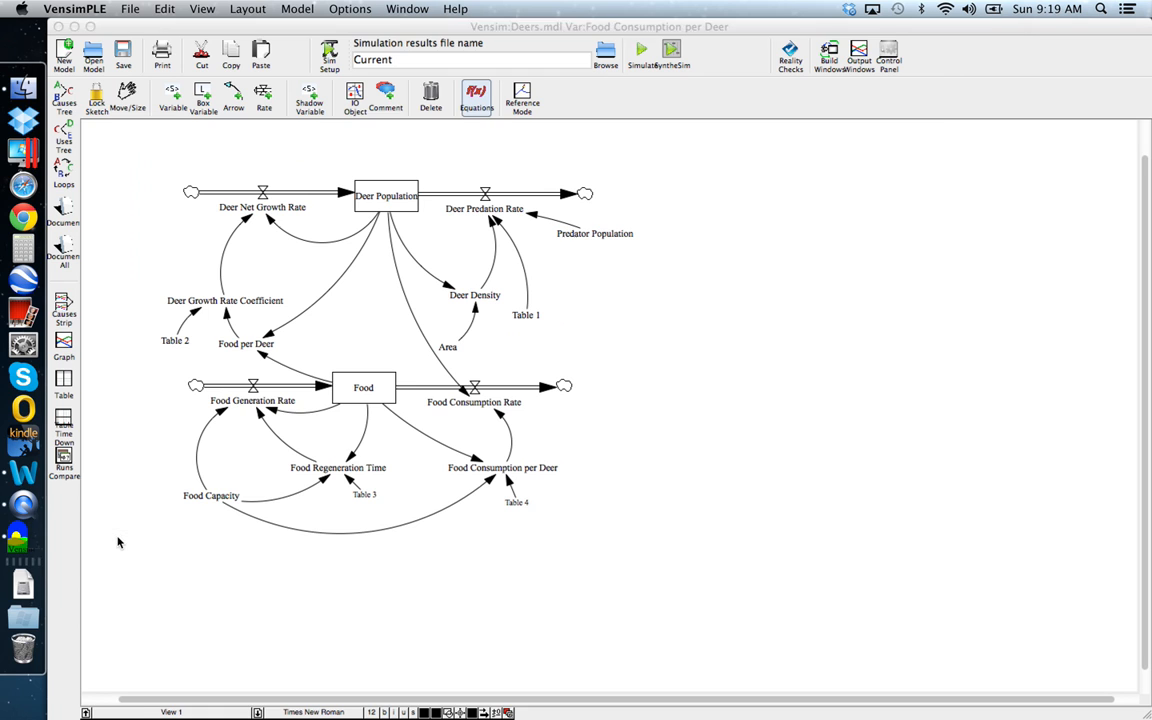
Examine the Table 4 lookup definition and graph, going through its input and output values point by point, and close it
click(515, 504)
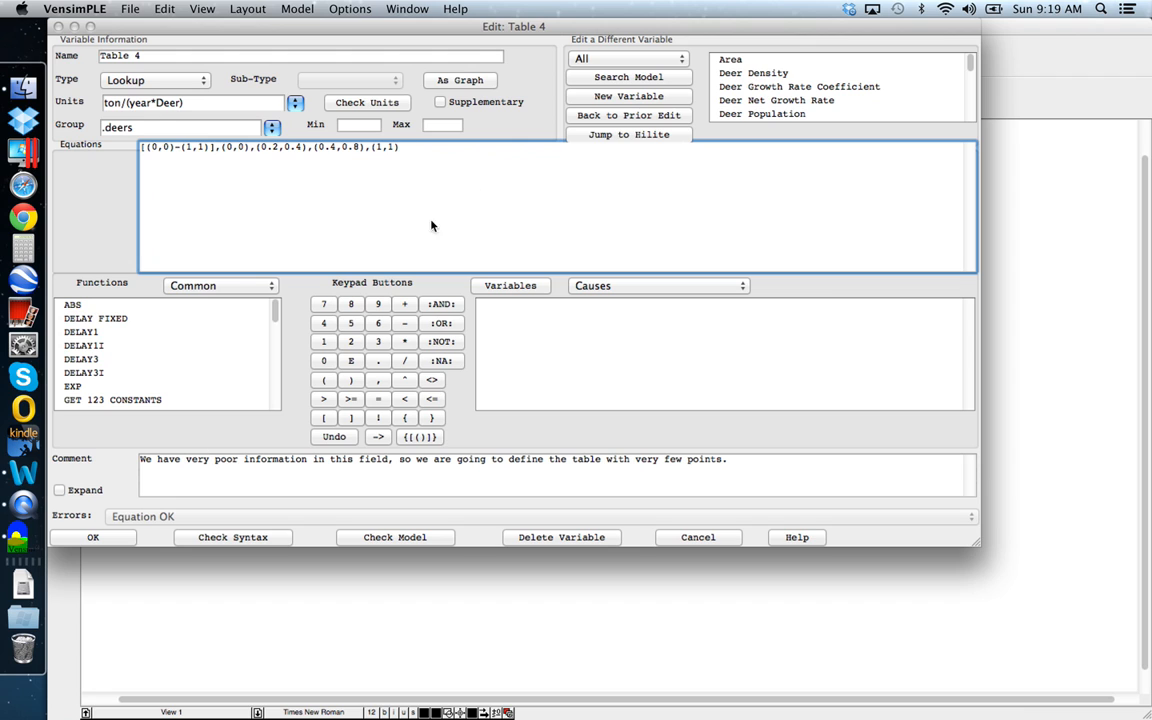
click(479, 83)
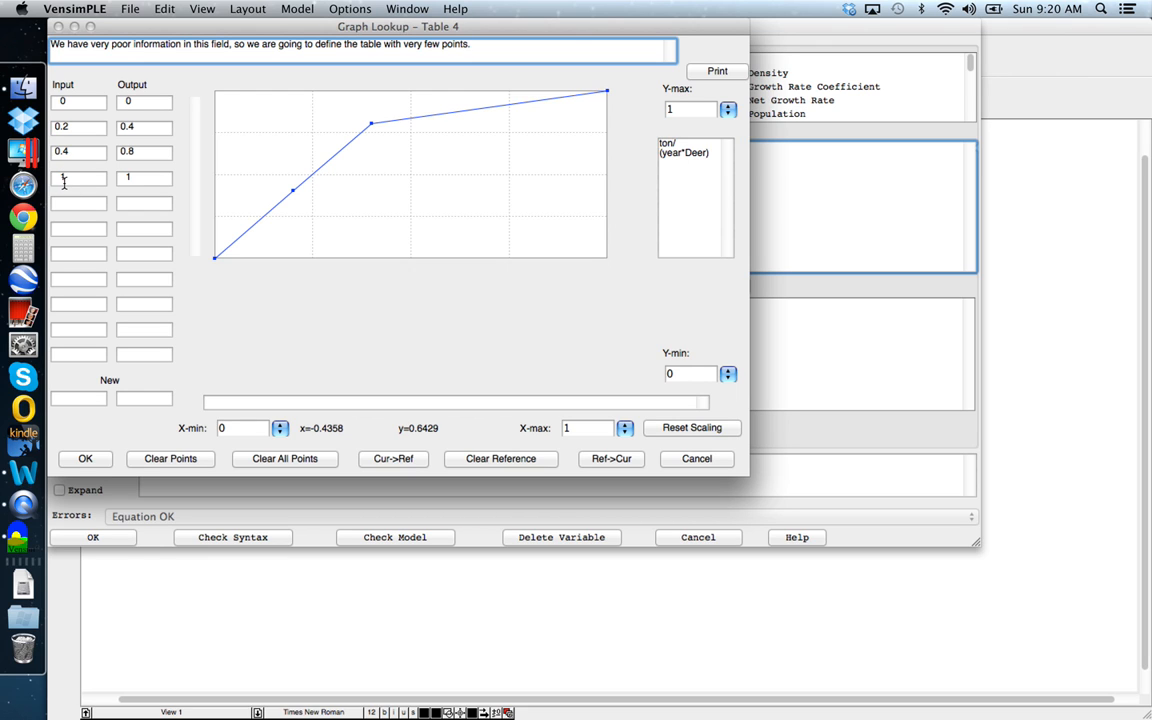
click(60, 151)
double_click(59, 123)
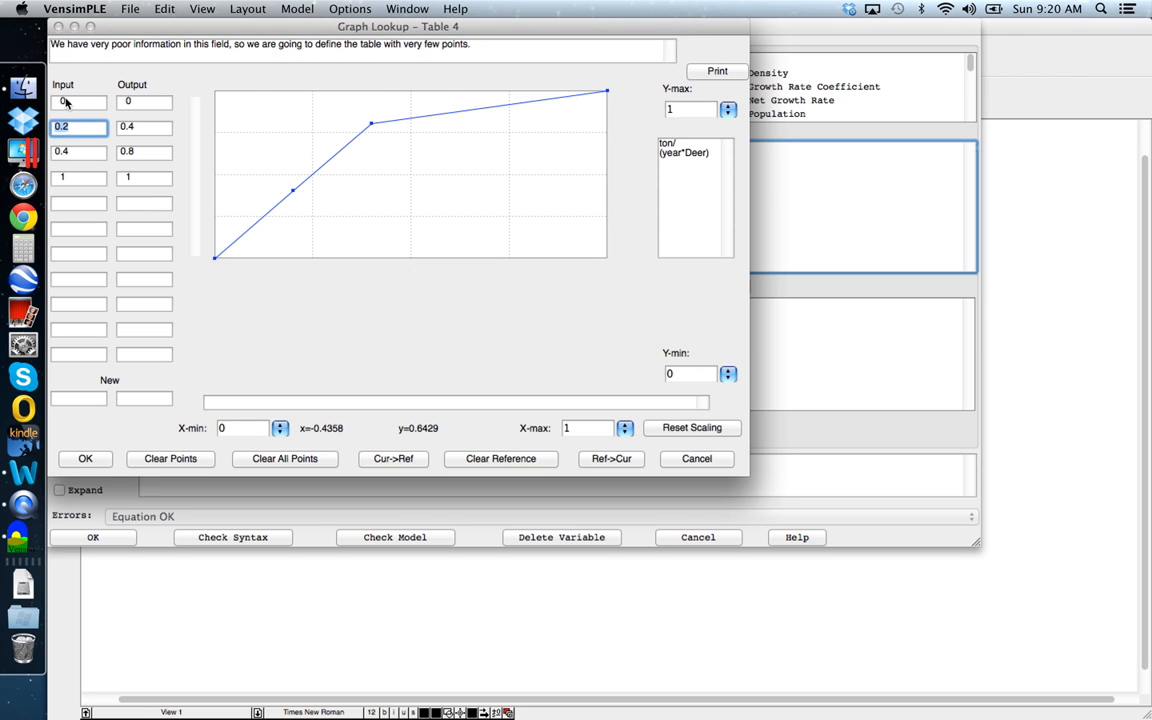
click(135, 180)
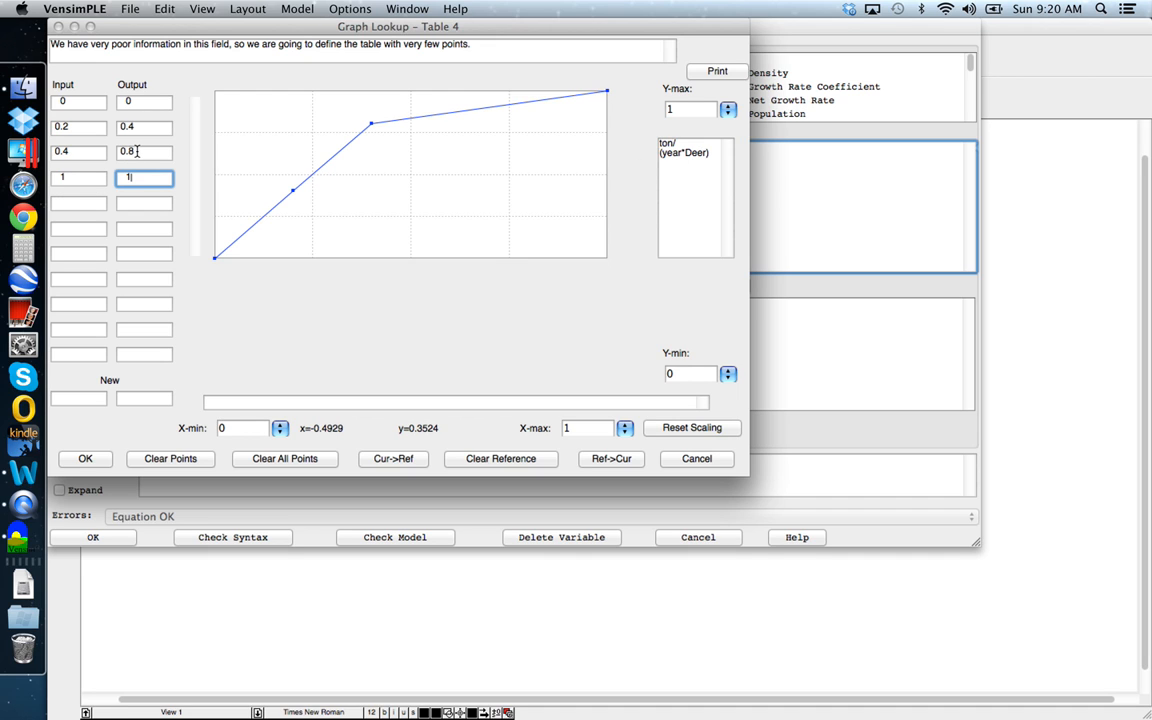
click(133, 150)
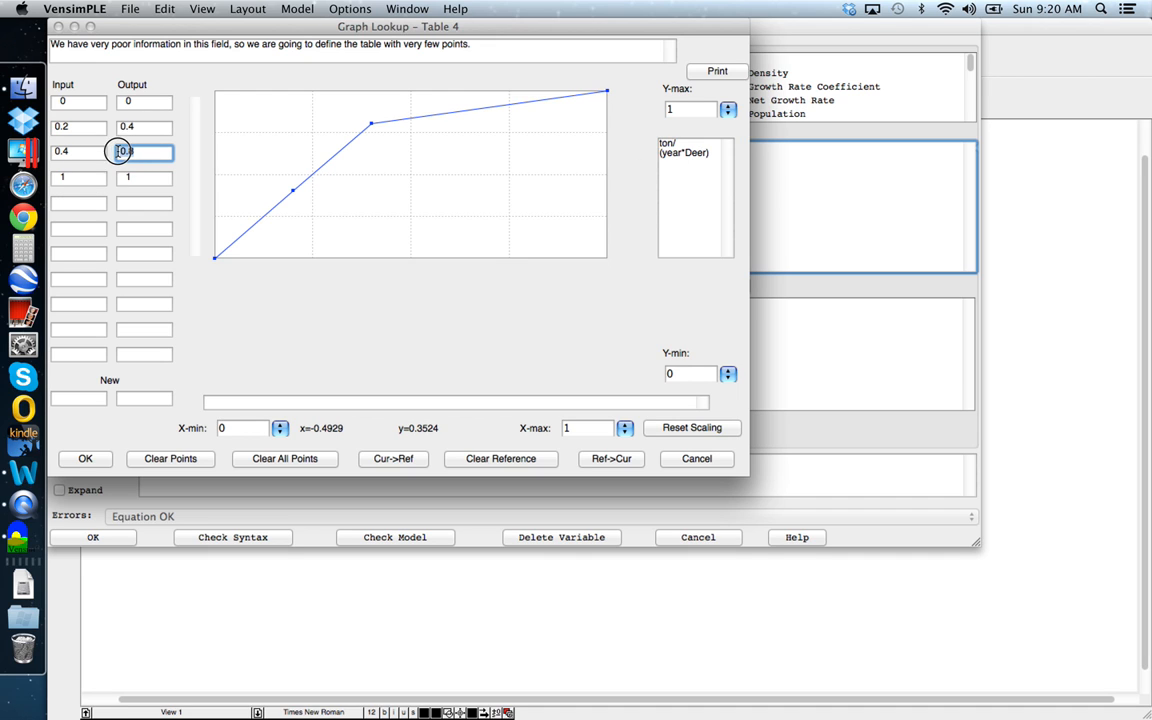
click(133, 126)
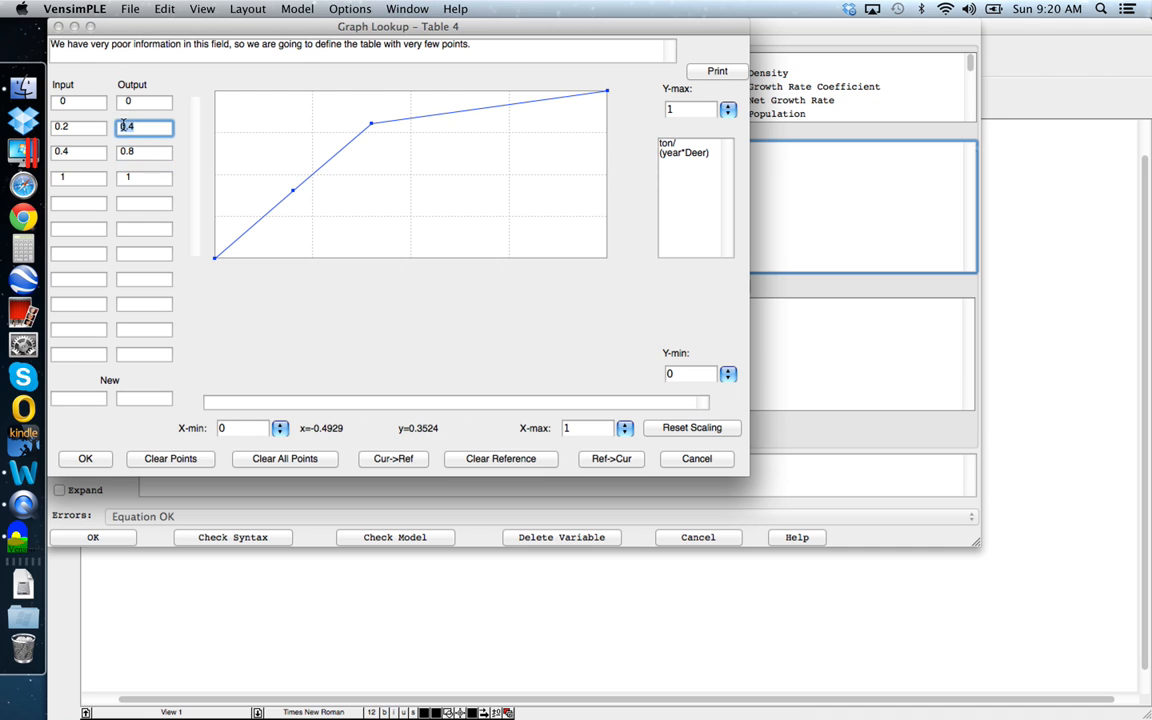
click(125, 99)
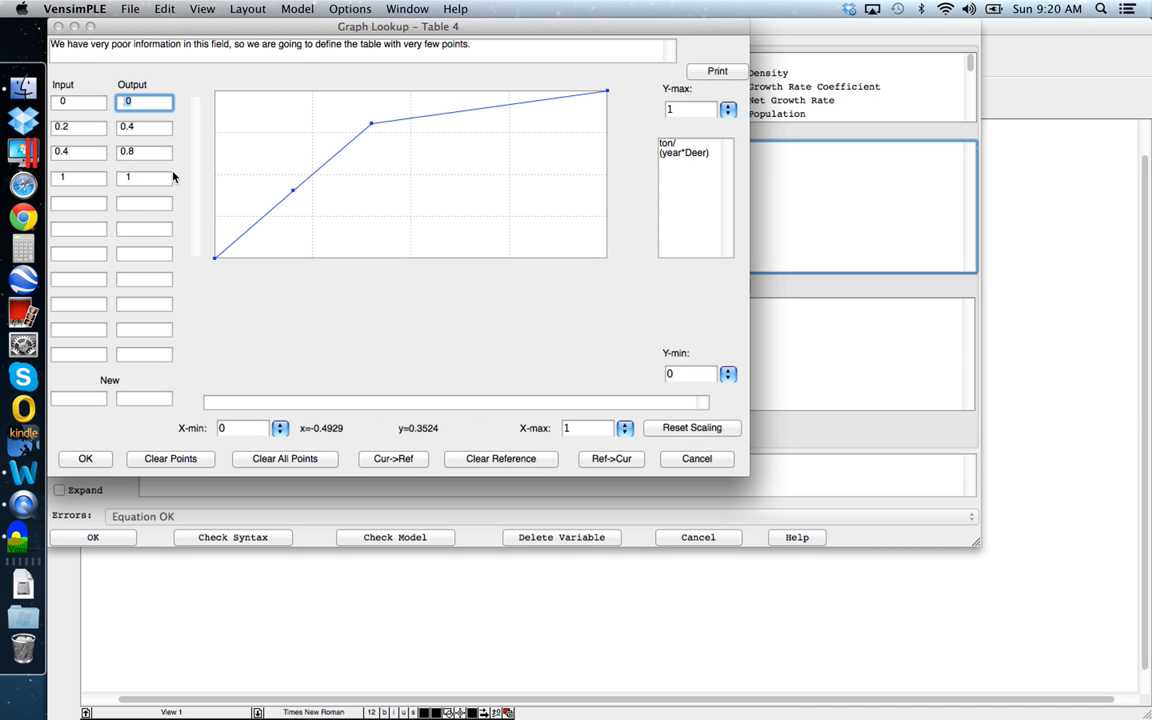
click(85, 459)
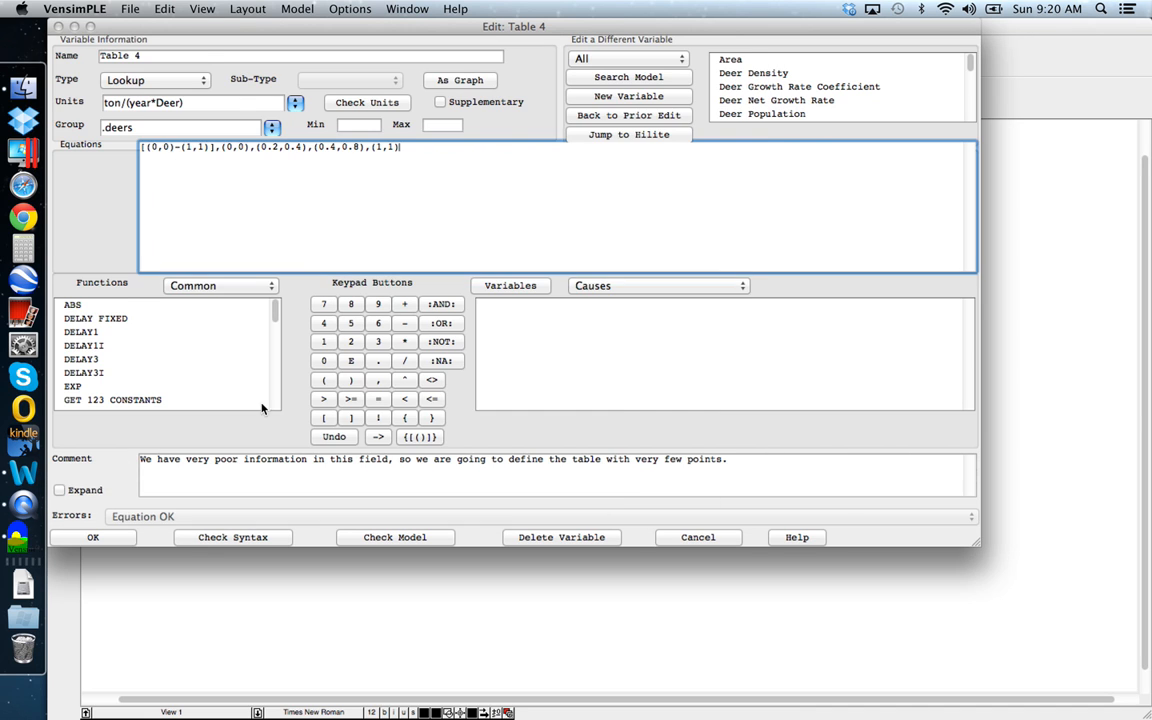
click(93, 538)
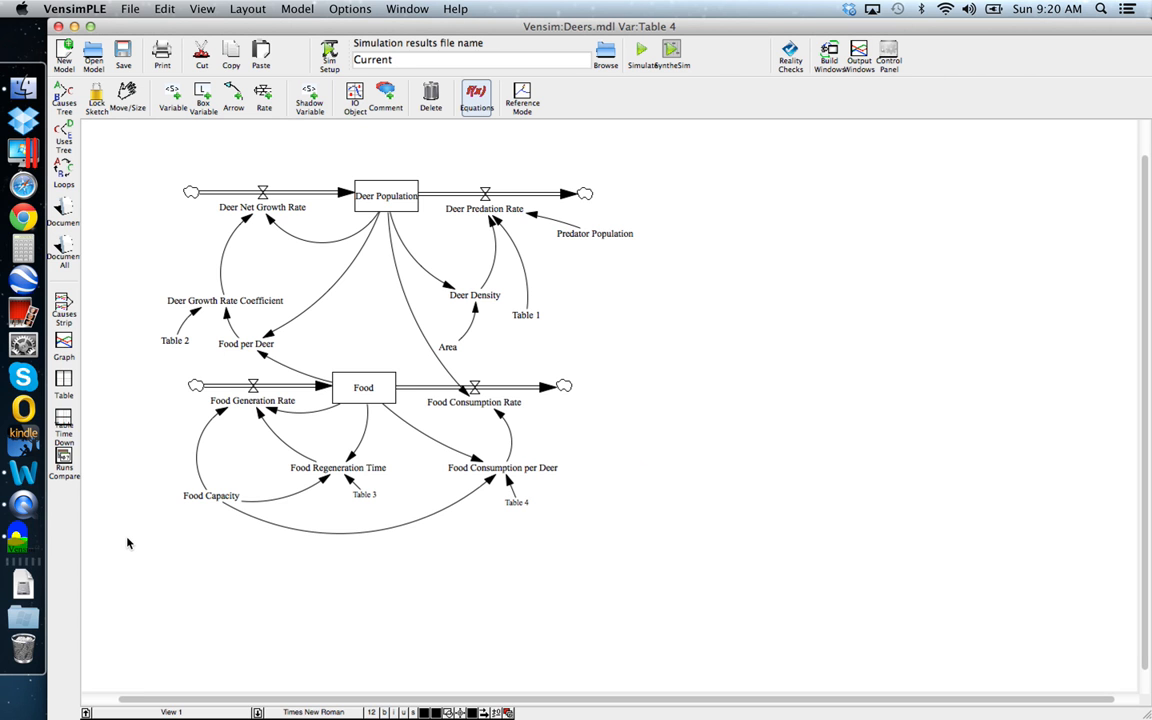
Review the constant value and units of the Area variable that feeds Deer Density
click(447, 349)
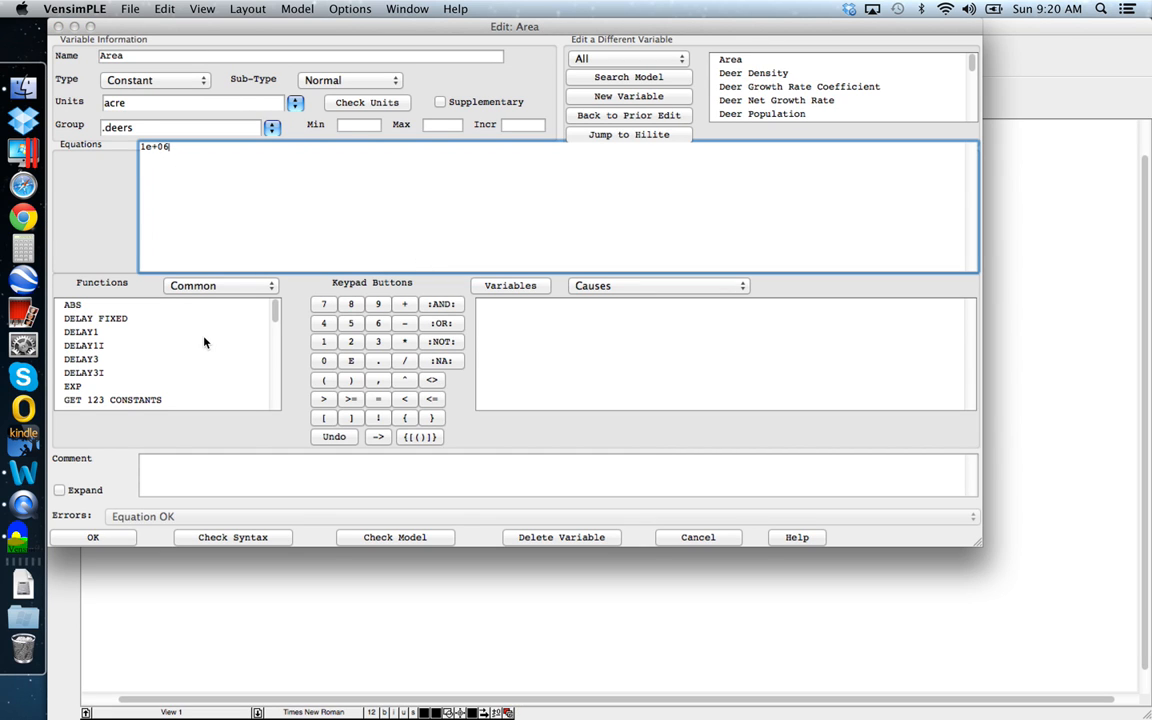
click(112, 537)
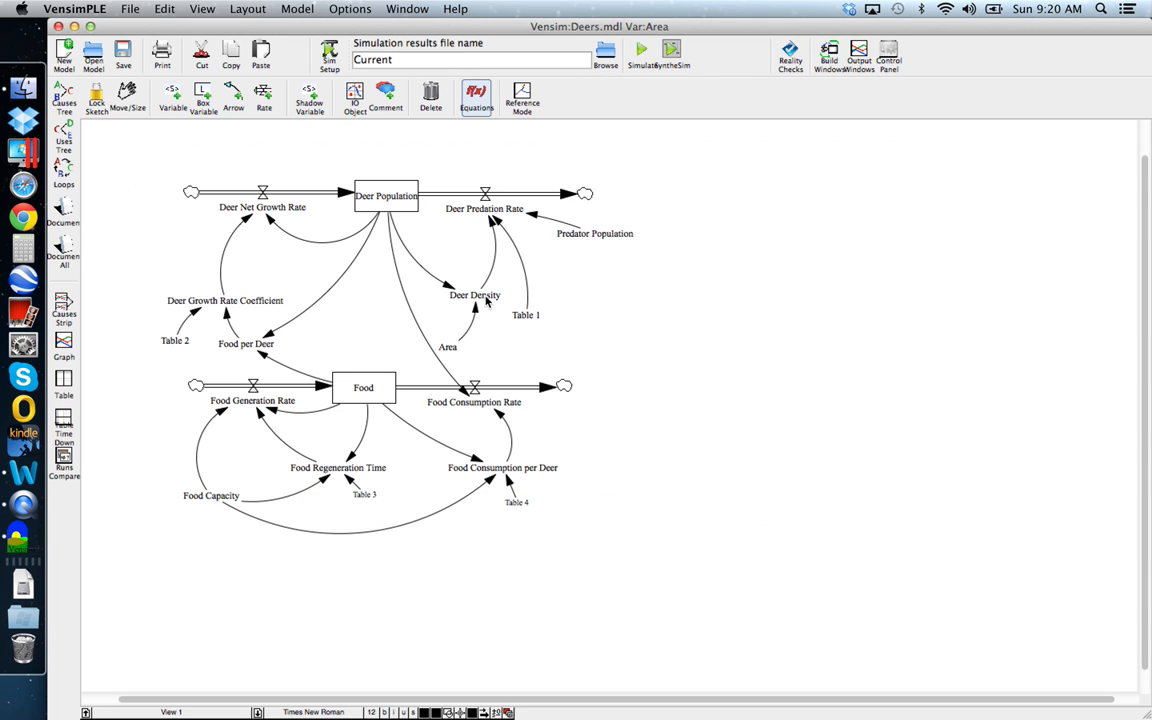
mouse_move(515, 277)
Run the simulation and plot Deer Population over time, placing the graph beside the model diagram
click(641, 55)
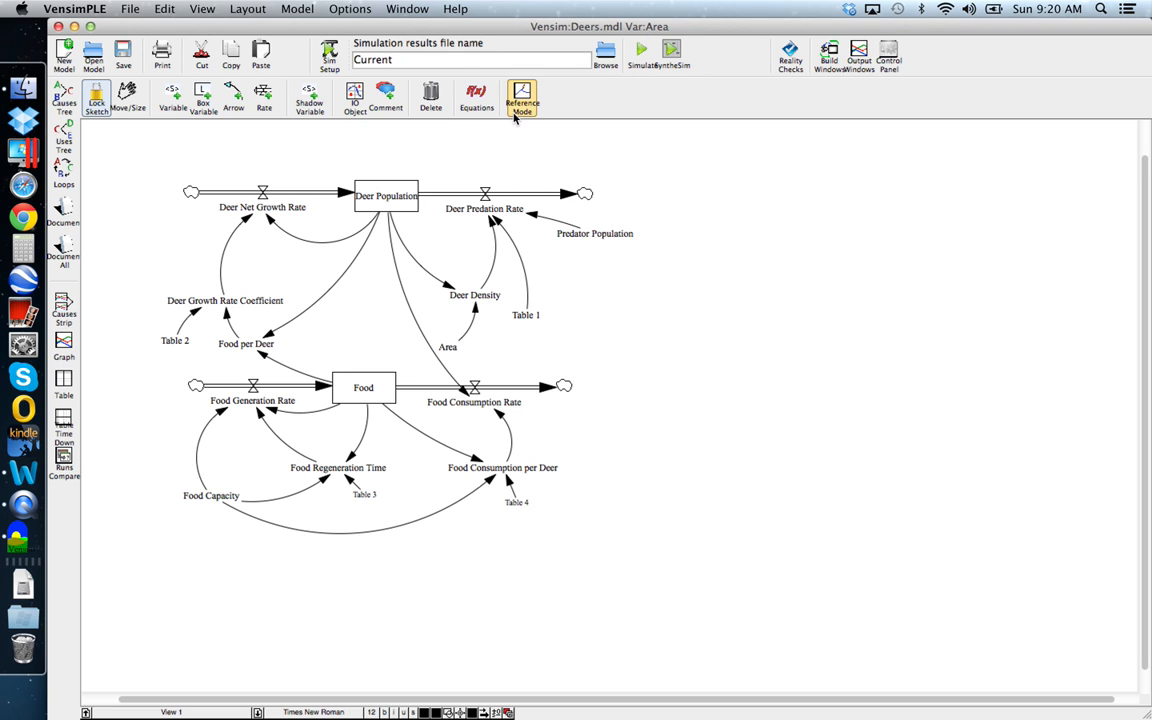
click(372, 192)
click(63, 345)
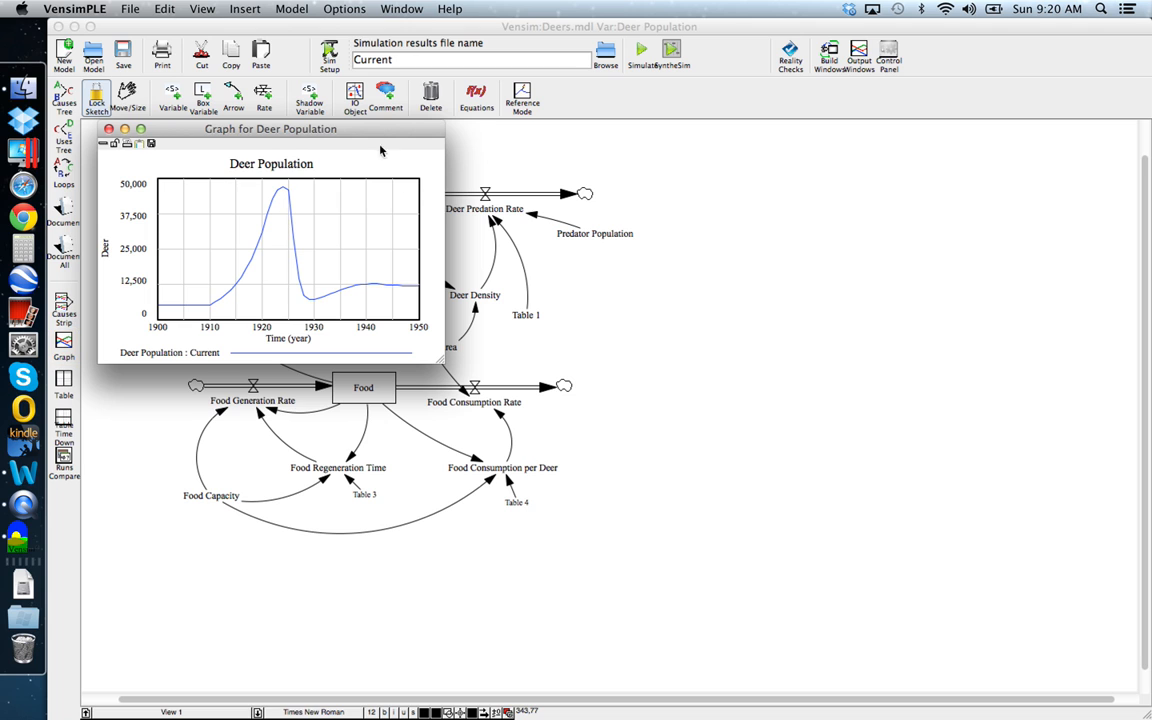
drag(380, 135, 976, 150)
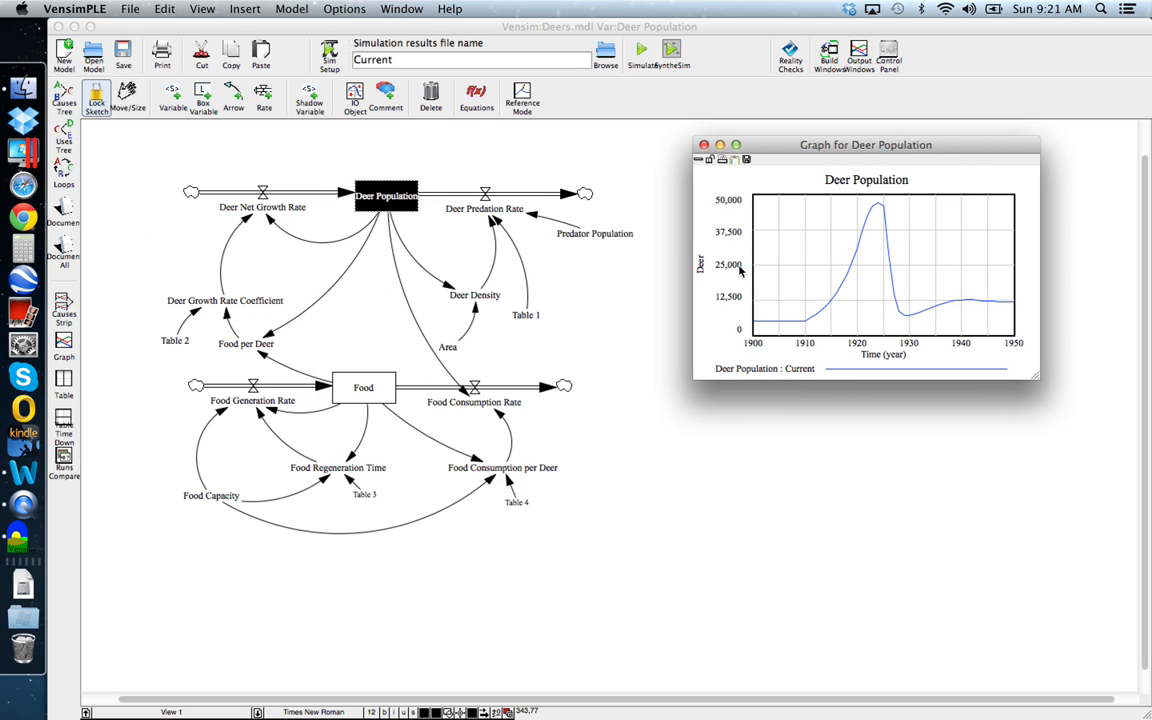
Plot the Food level below the Deer Population graph, compare the two curves and close both graphs
click(352, 397)
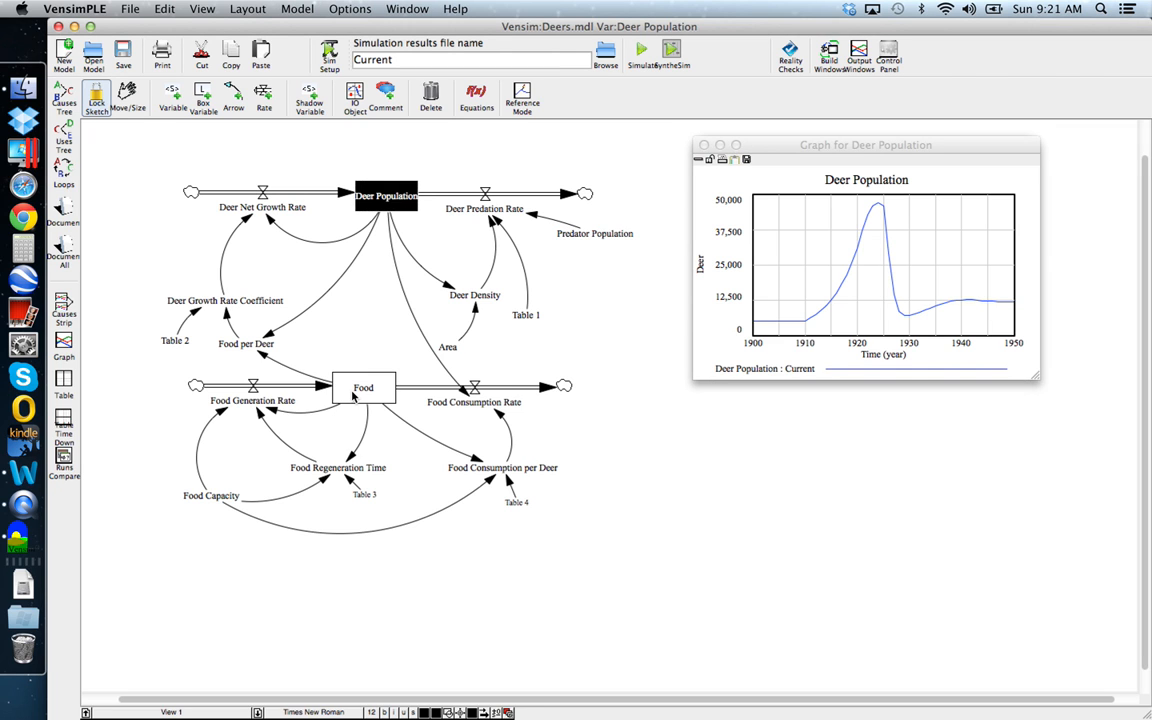
click(352, 397)
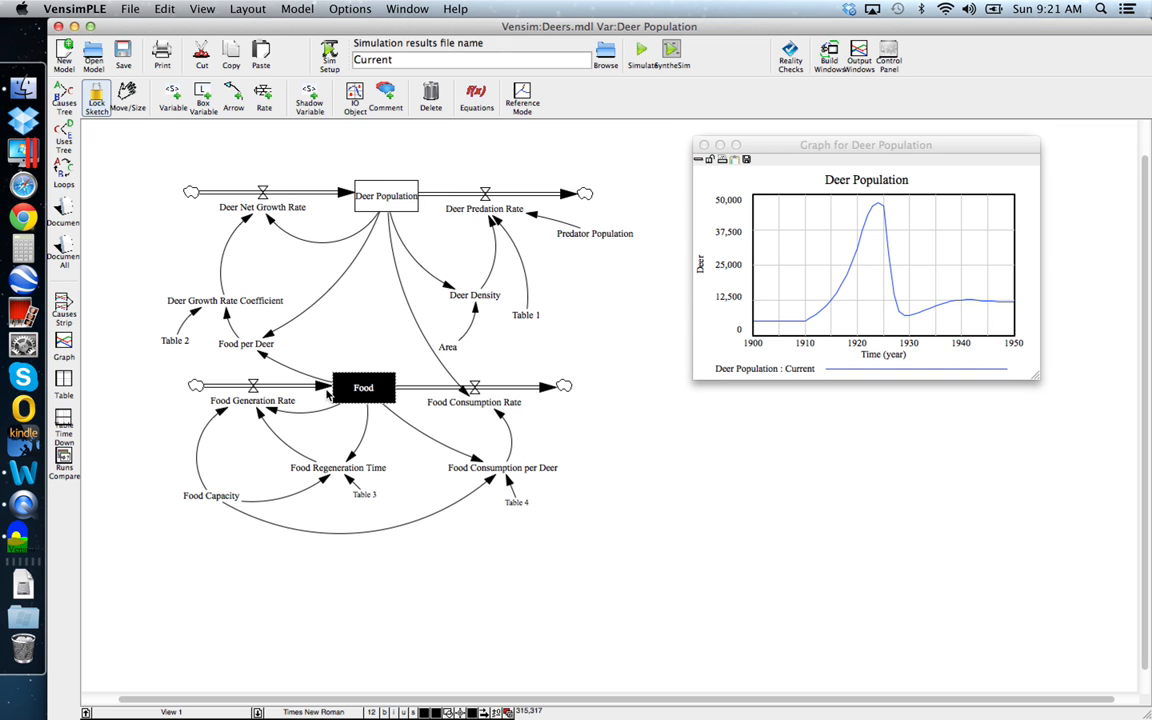
click(62, 342)
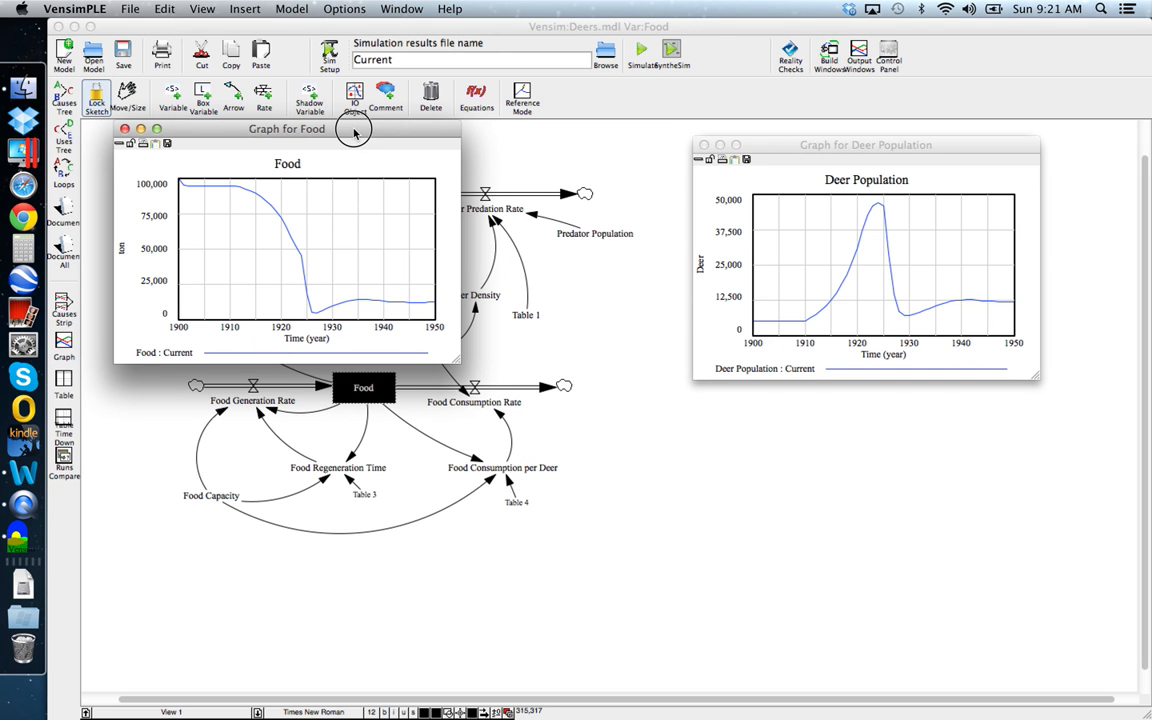
drag(354, 130, 938, 404)
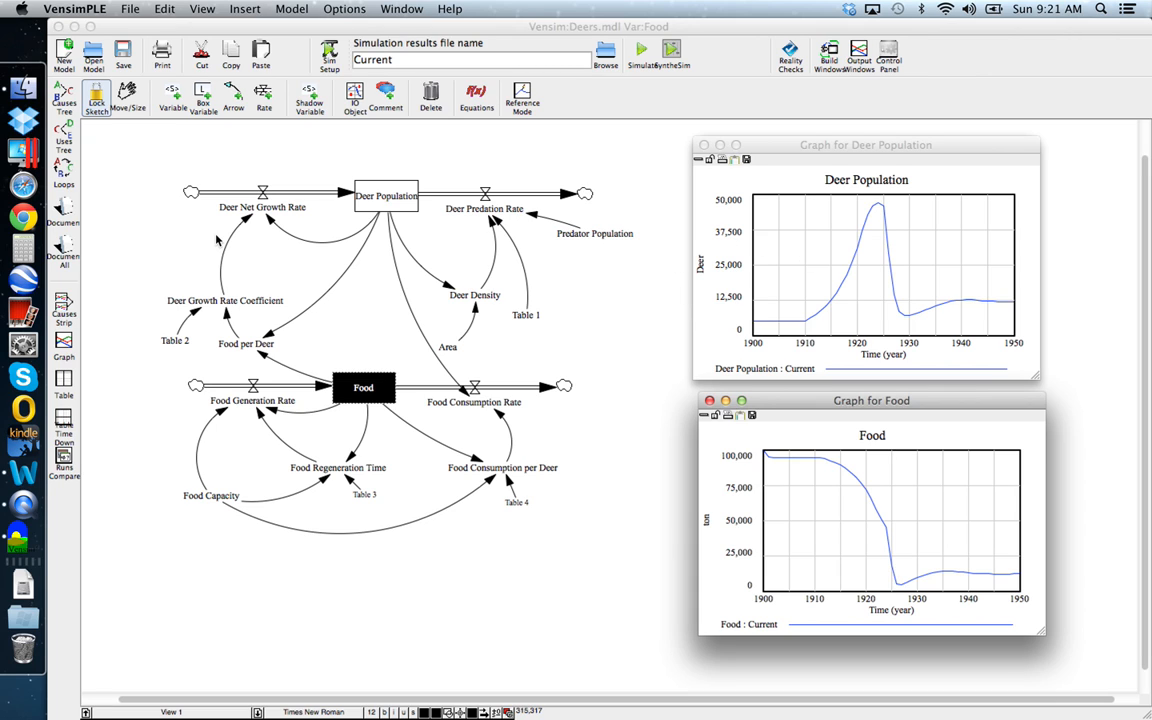
click(705, 145)
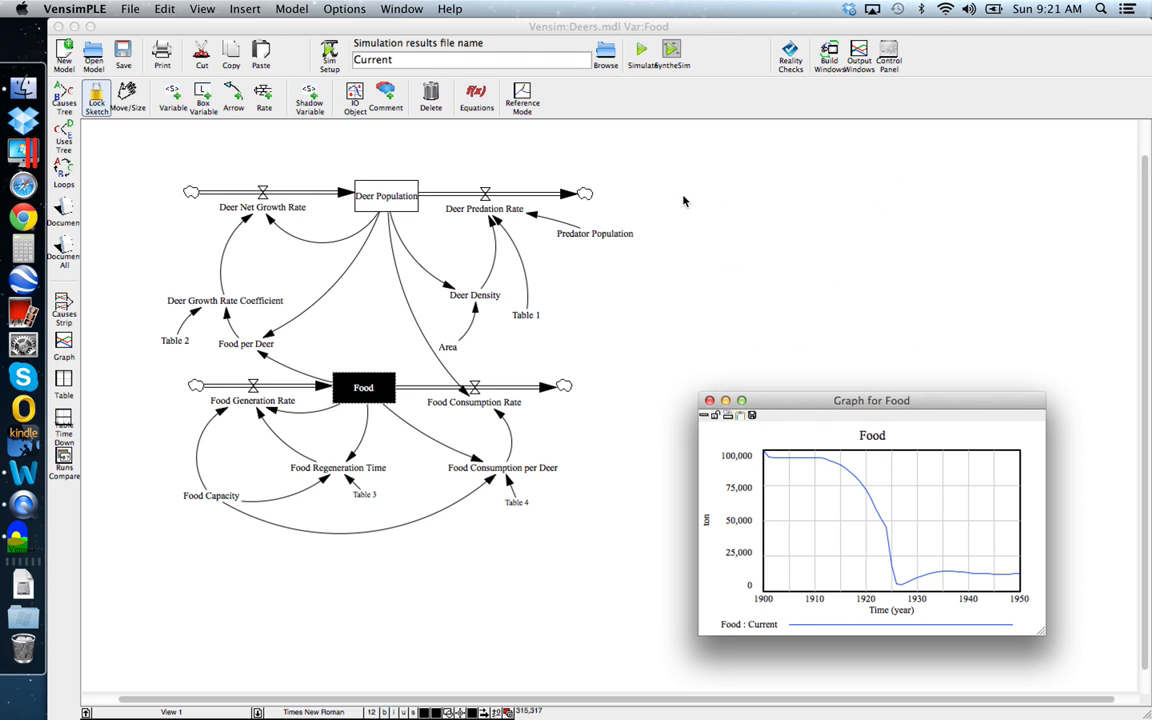
click(709, 400)
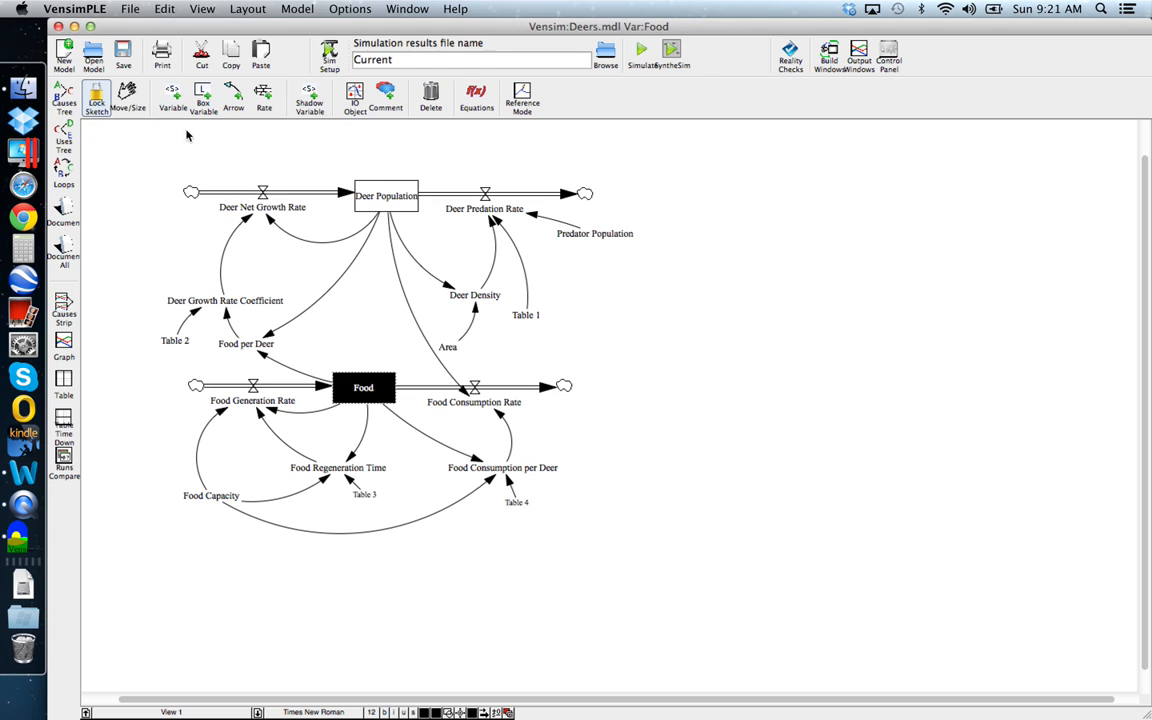
Start a new custom graph definition and choose Deer Population as its first plotted variable
click(889, 52)
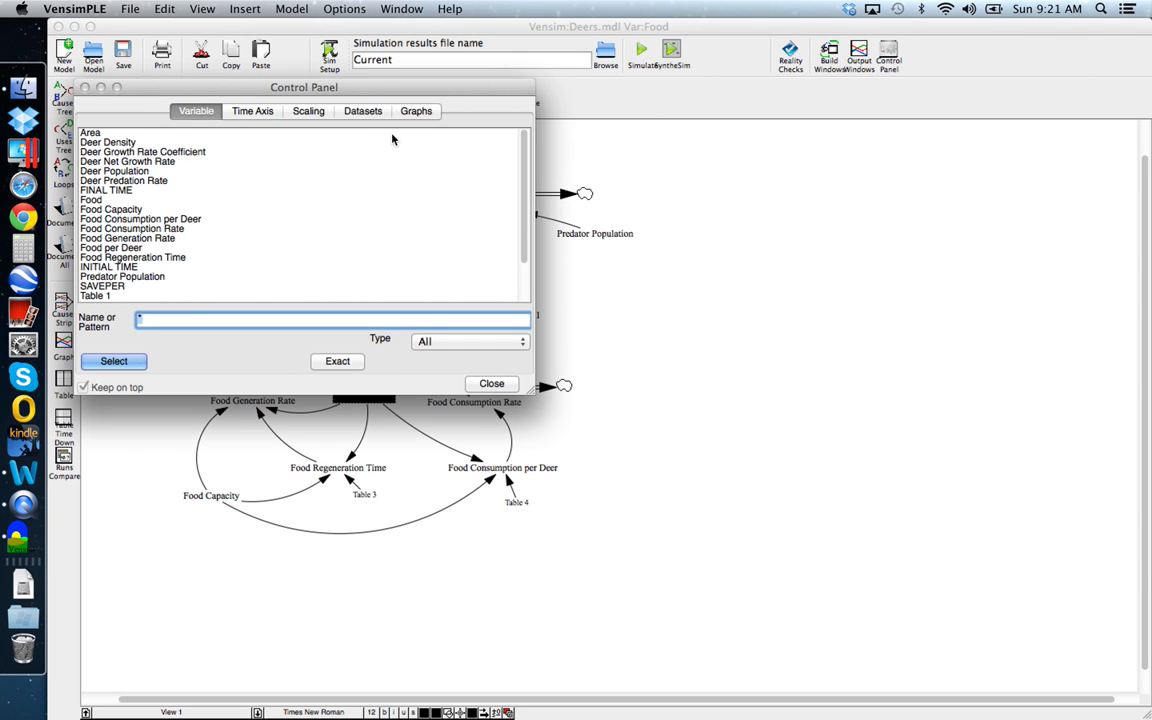
click(416, 111)
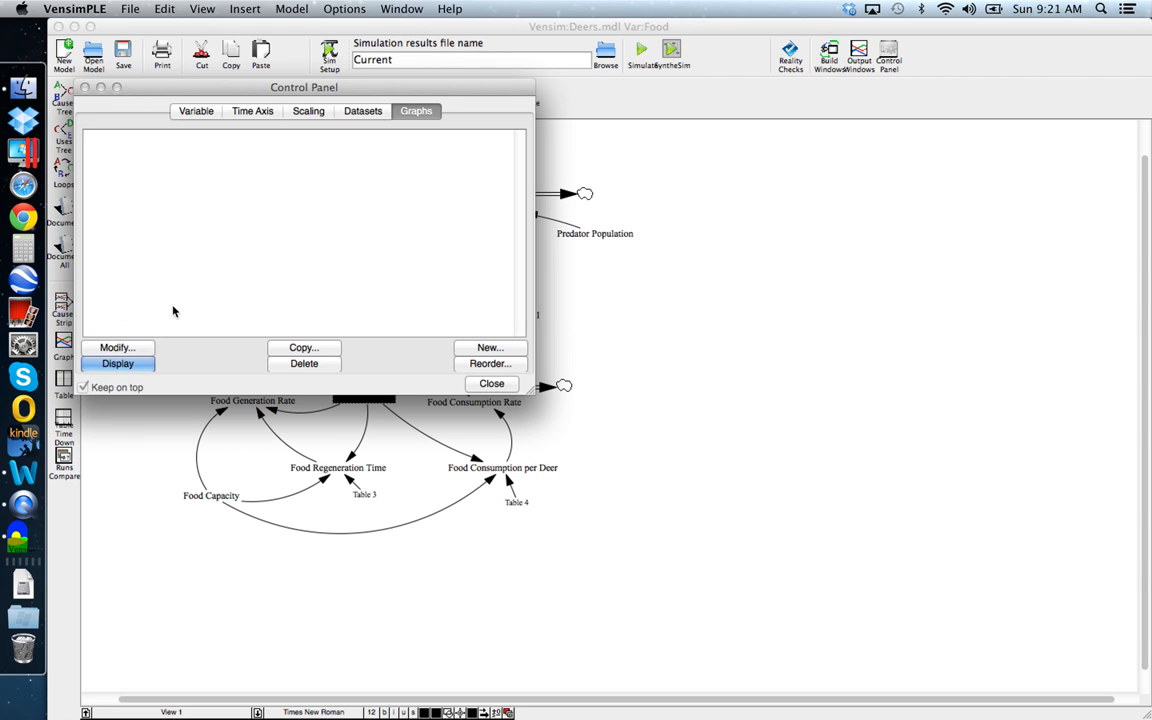
click(497, 349)
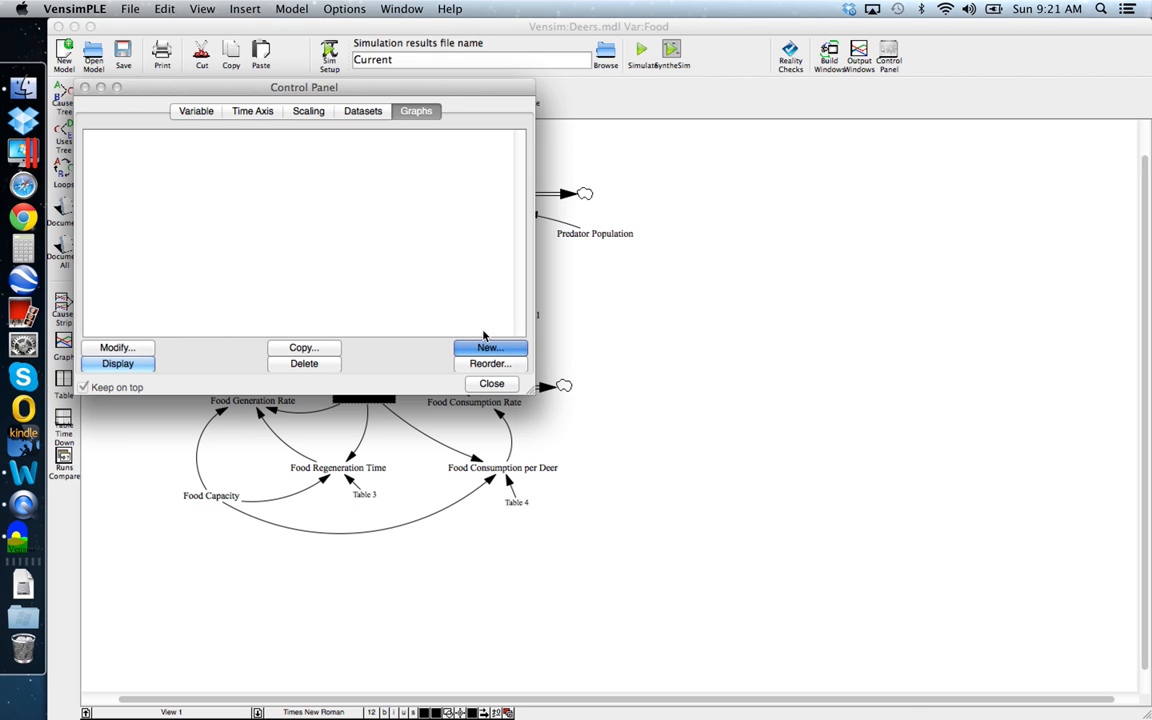
click(495, 348)
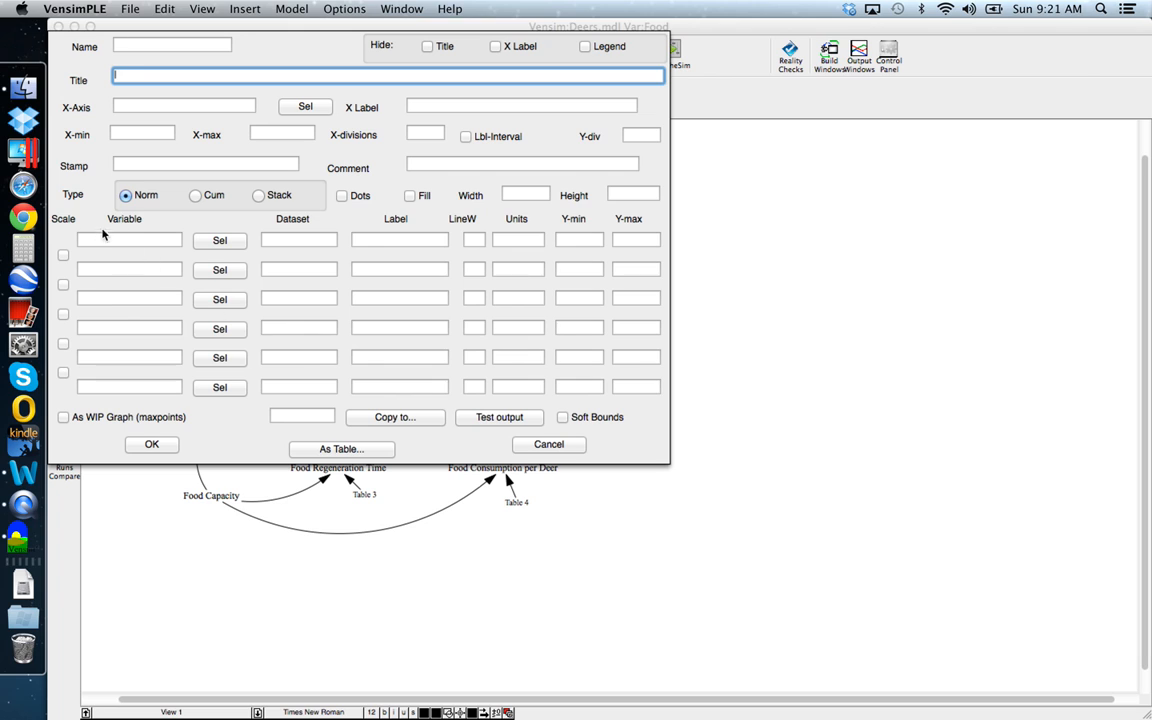
click(144, 45)
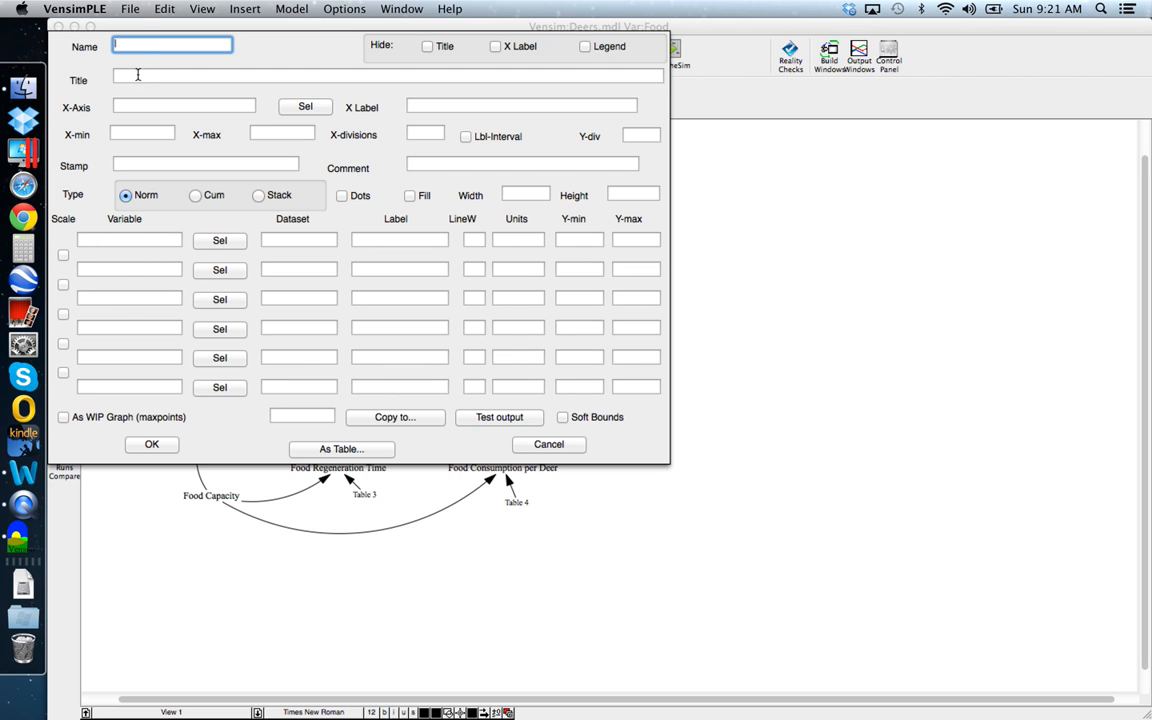
click(138, 75)
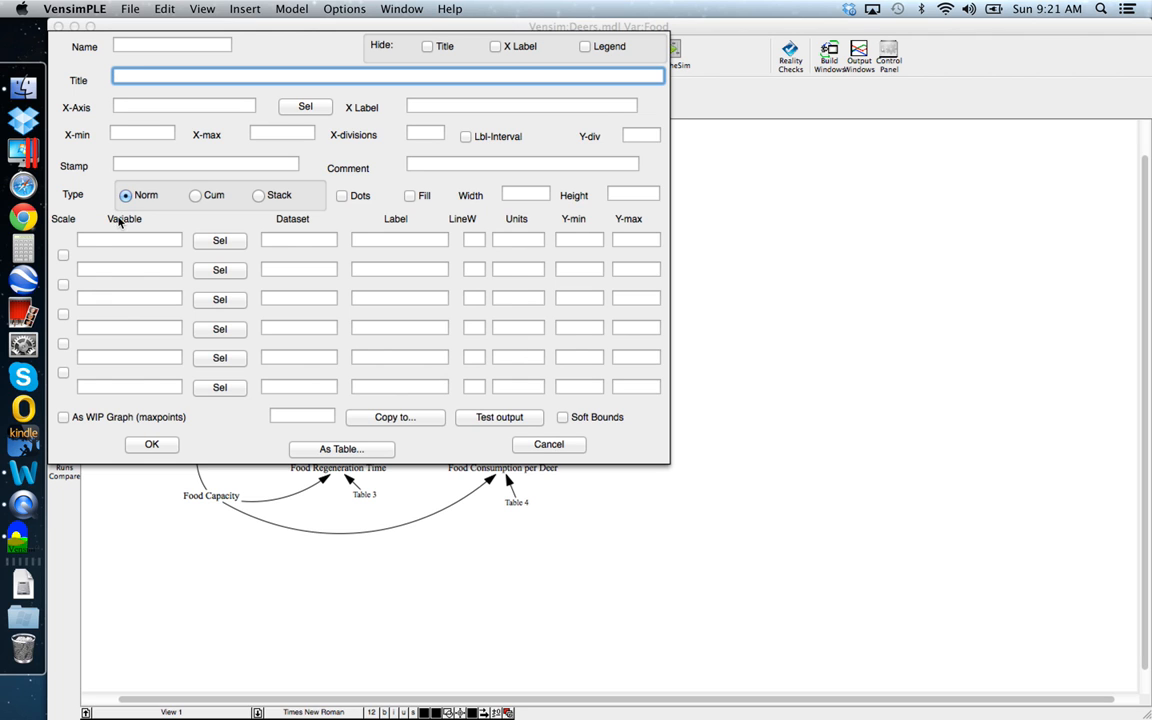
click(93, 240)
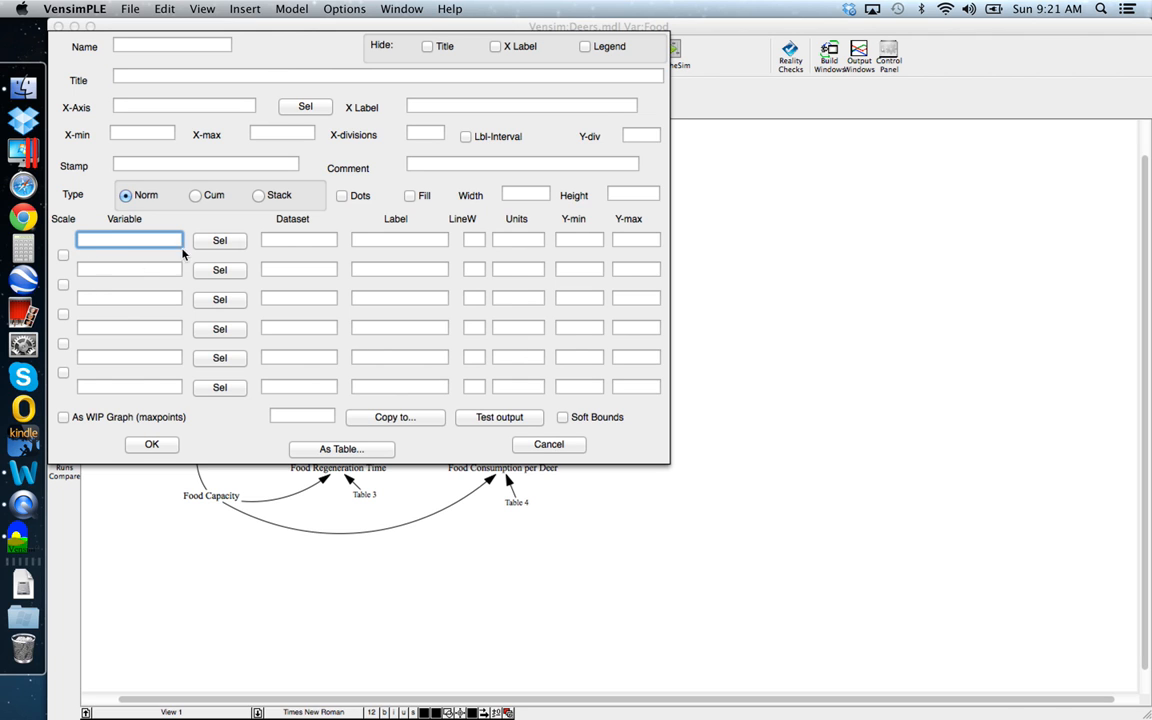
click(236, 241)
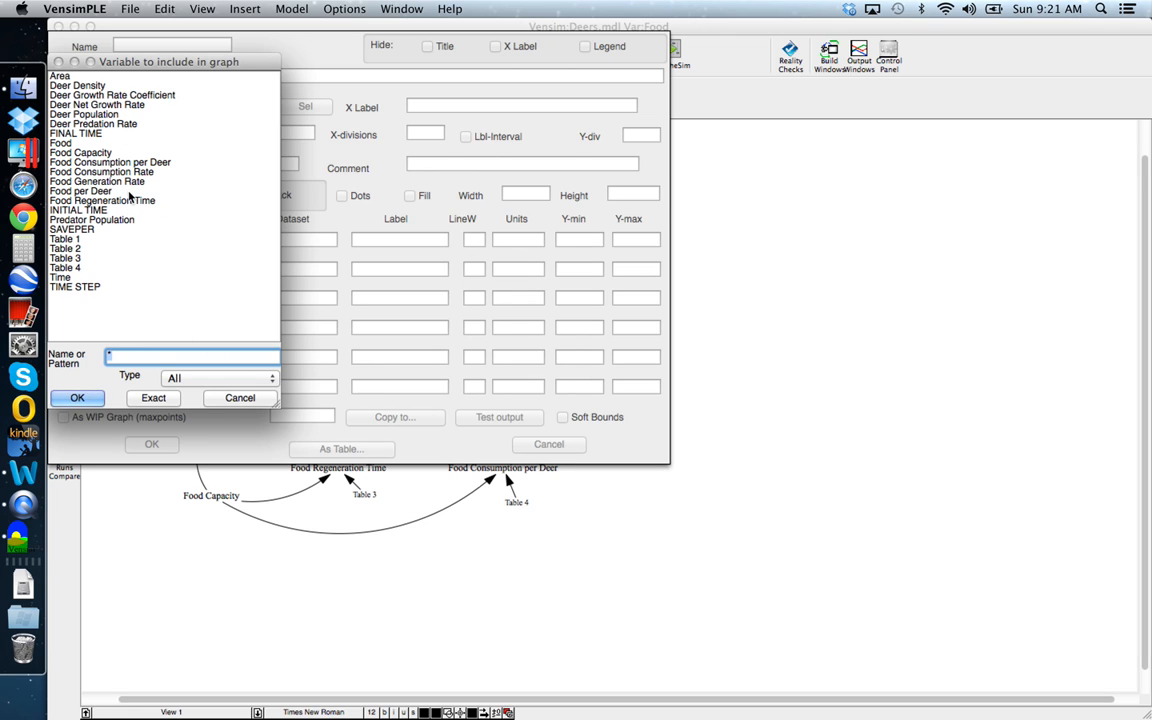
click(80, 114)
click(80, 398)
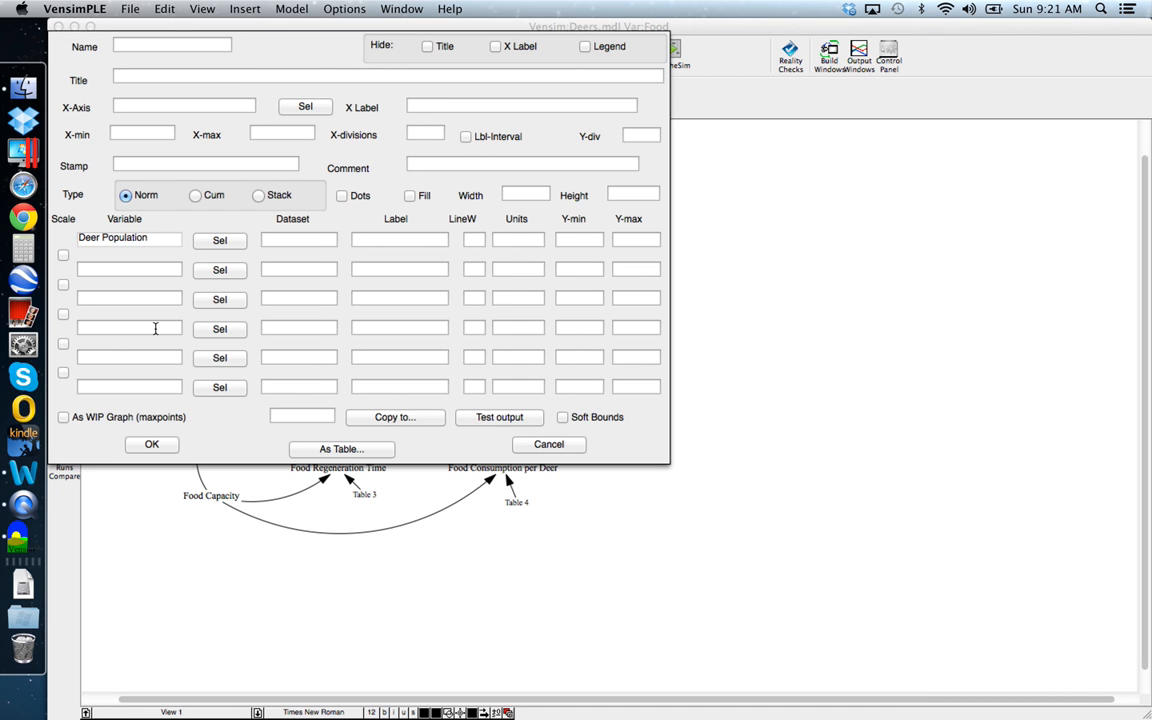
Add Food as the second variable of the custom graph and save the graph definition
click(128, 269)
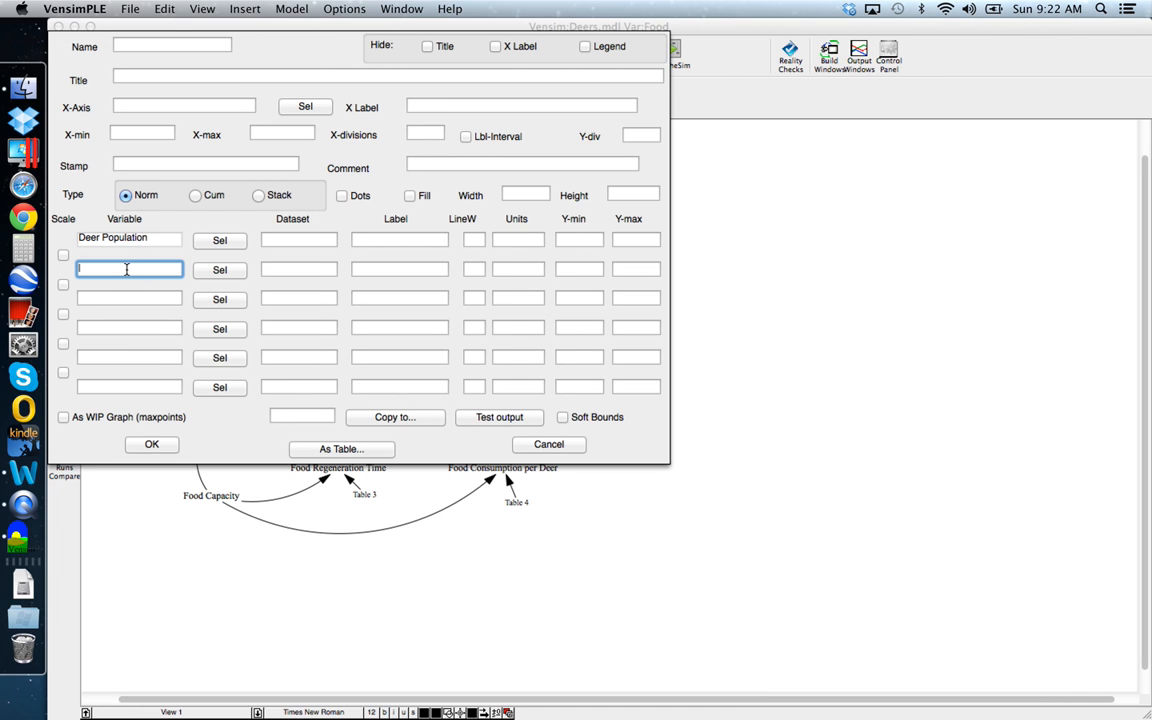
click(221, 271)
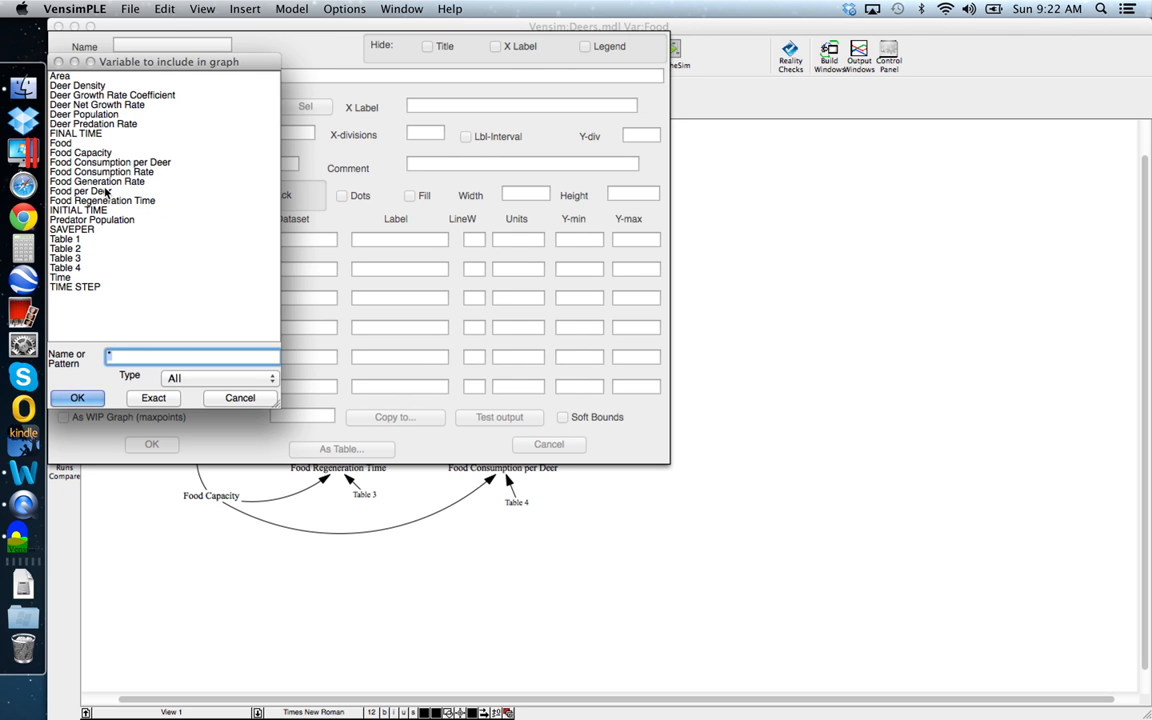
click(66, 143)
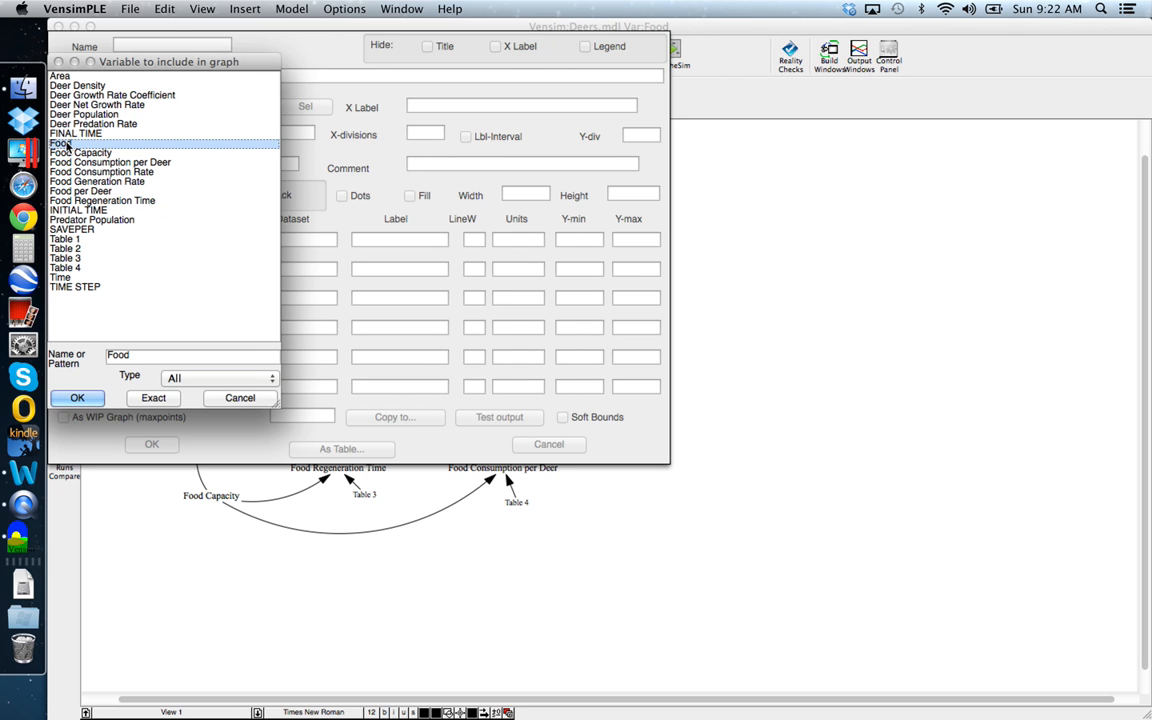
click(80, 398)
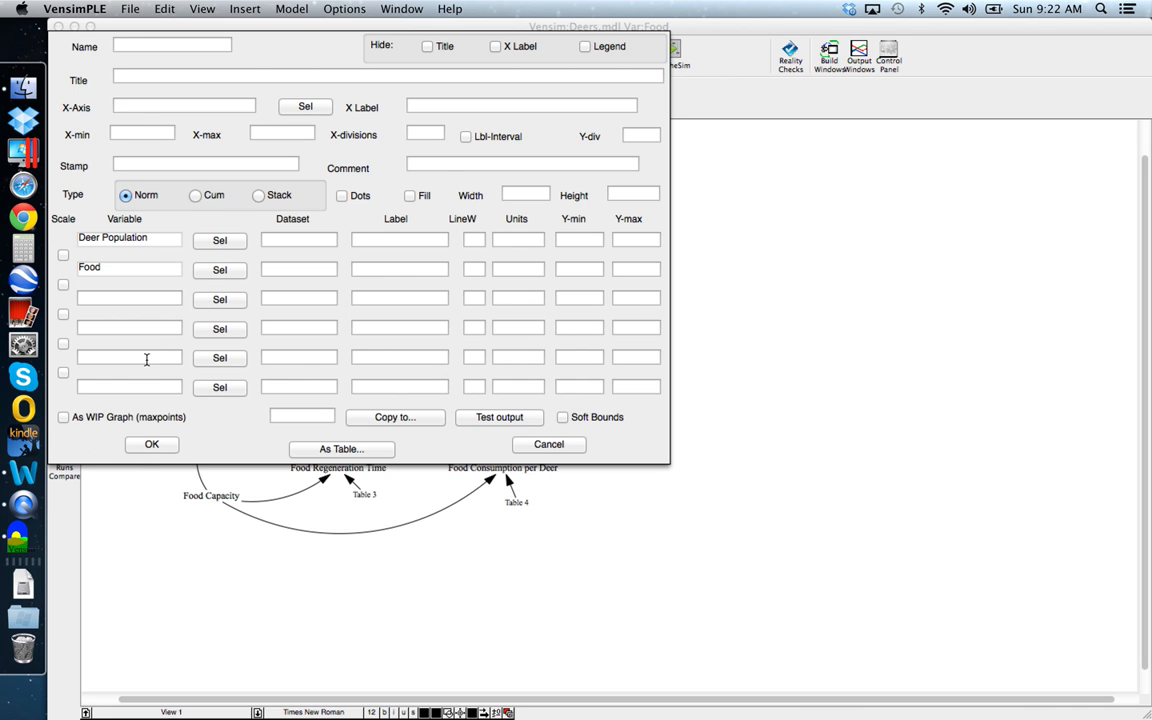
click(152, 444)
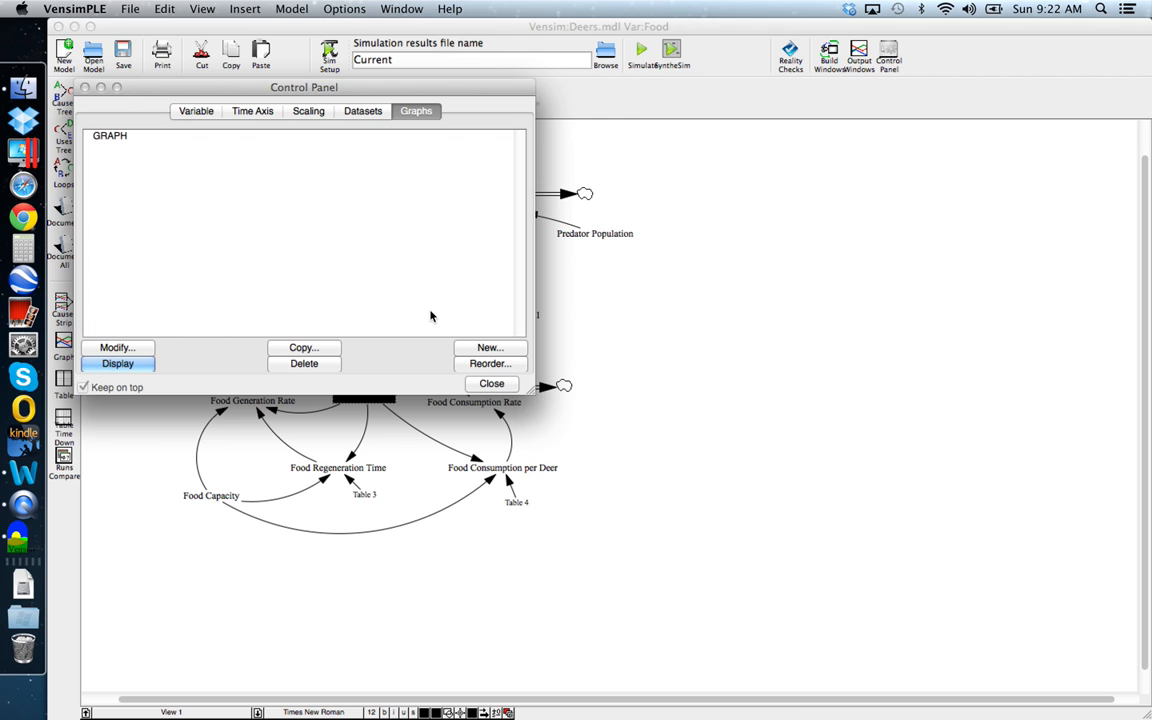
Display the custom graph beside the model diagram to compare the Deer Population and Food curves, and close it along with the graph manager
click(118, 137)
click(115, 364)
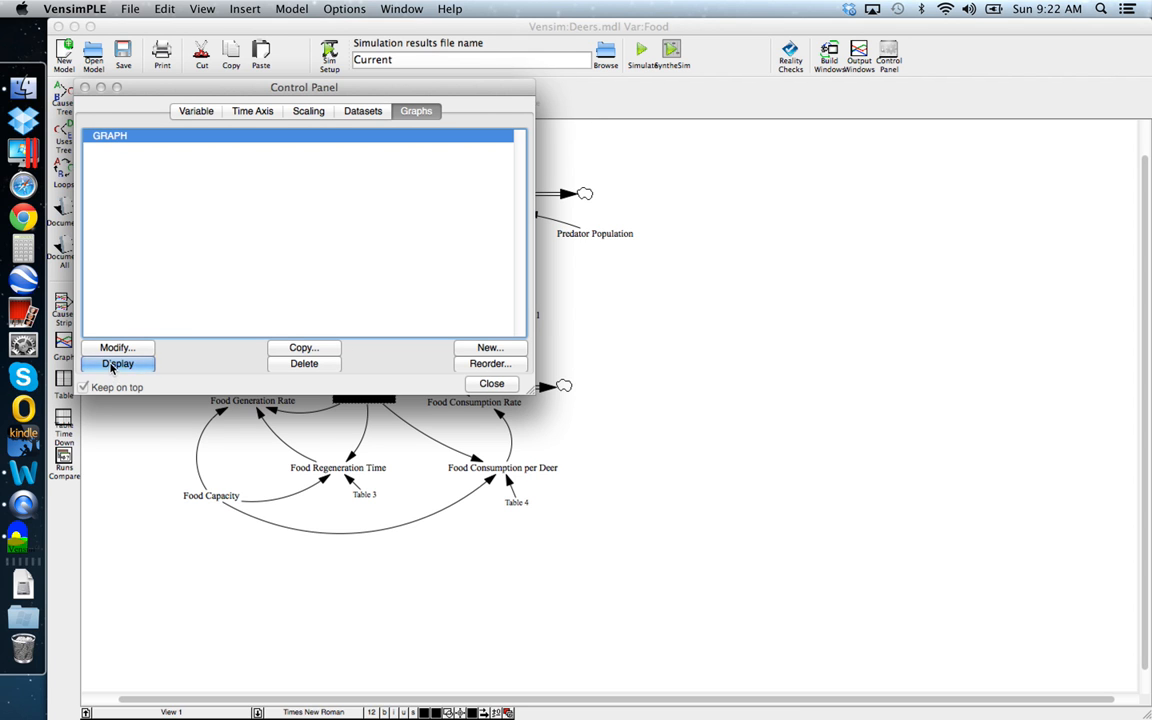
drag(327, 133, 874, 169)
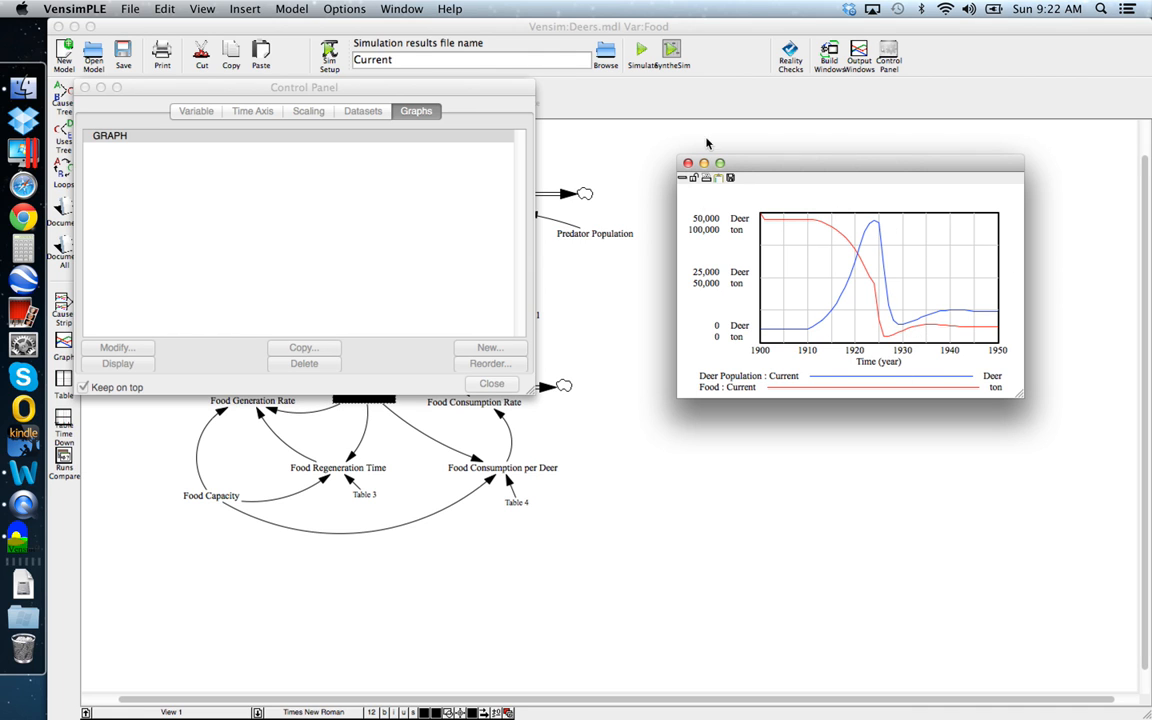
click(688, 164)
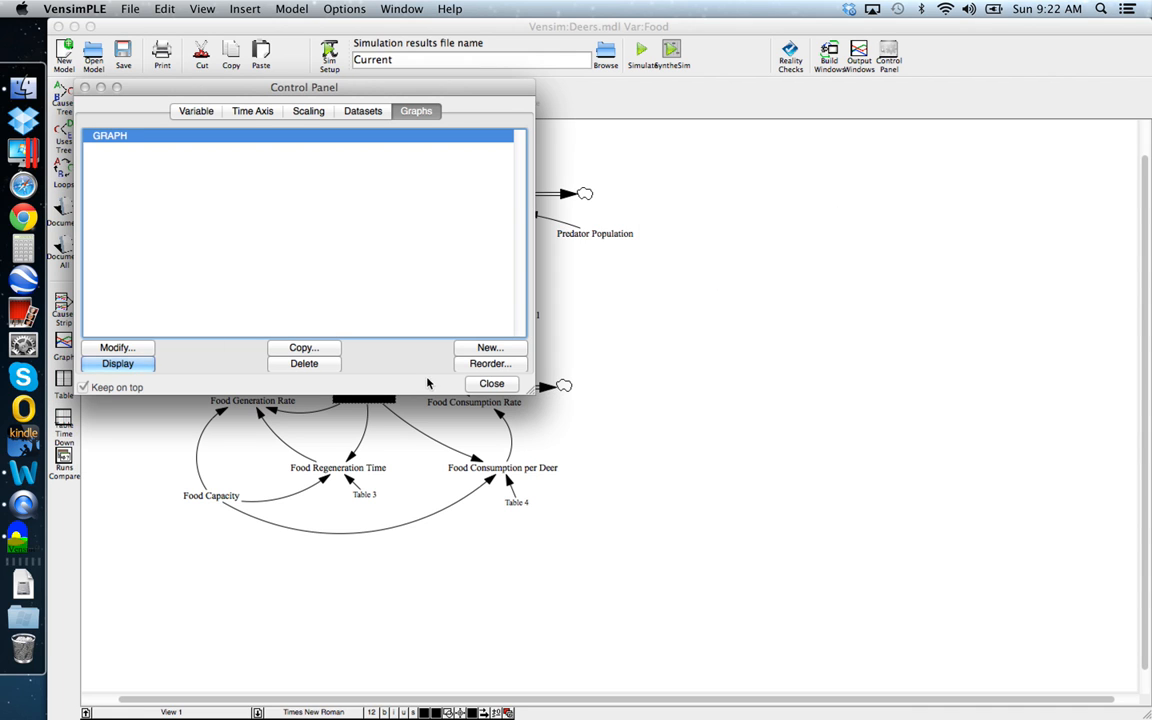
click(480, 386)
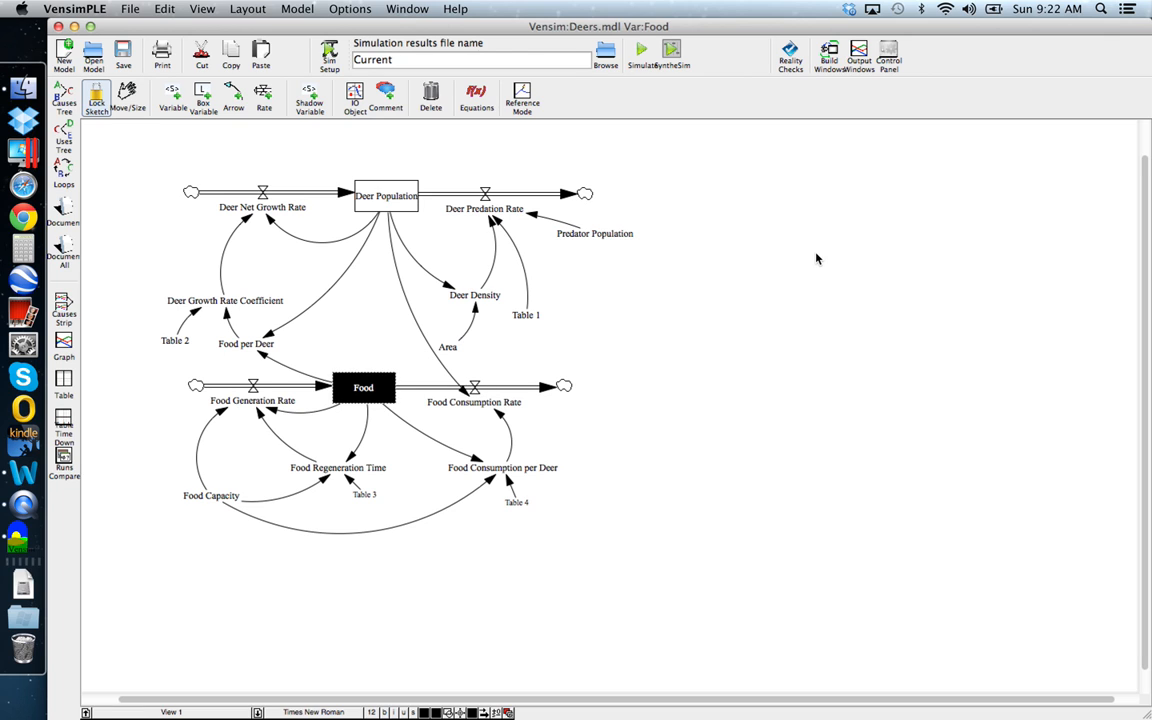